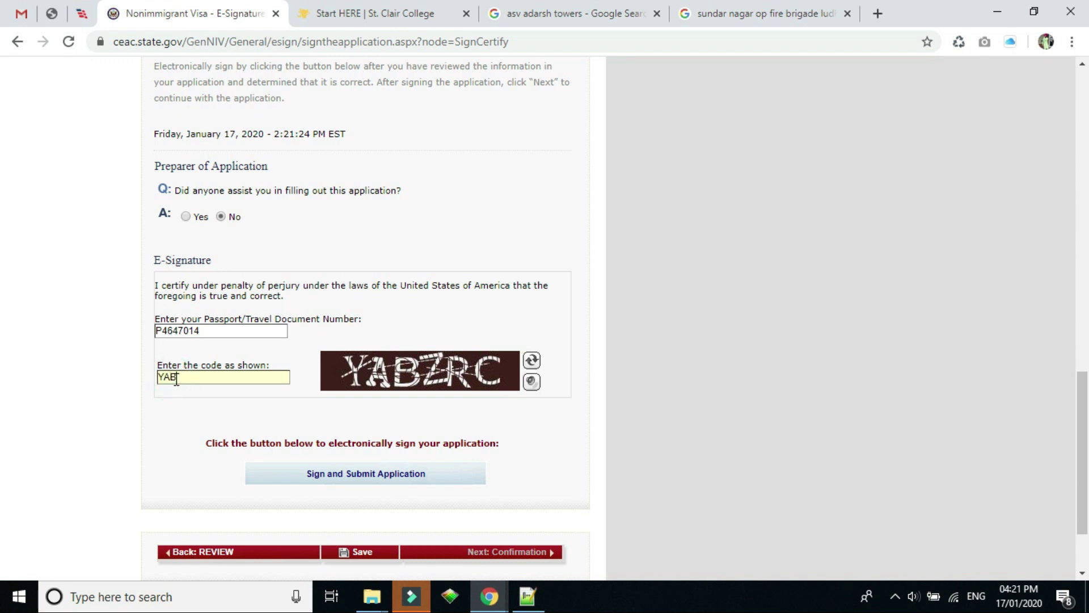
- Enter the CAPTCHA code YABZR, sign and submit the DS-160, and go to its confirmation
type("YABZRC")
left_click(376, 480)
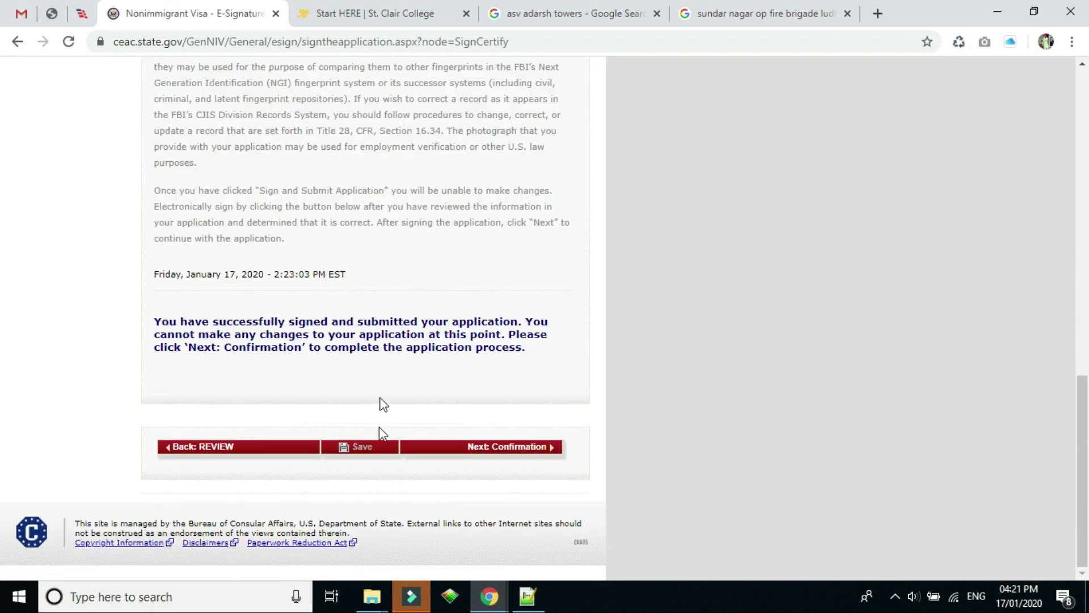
scroll(390, 376, "up", 1)
scroll(467, 447, "up", 1)
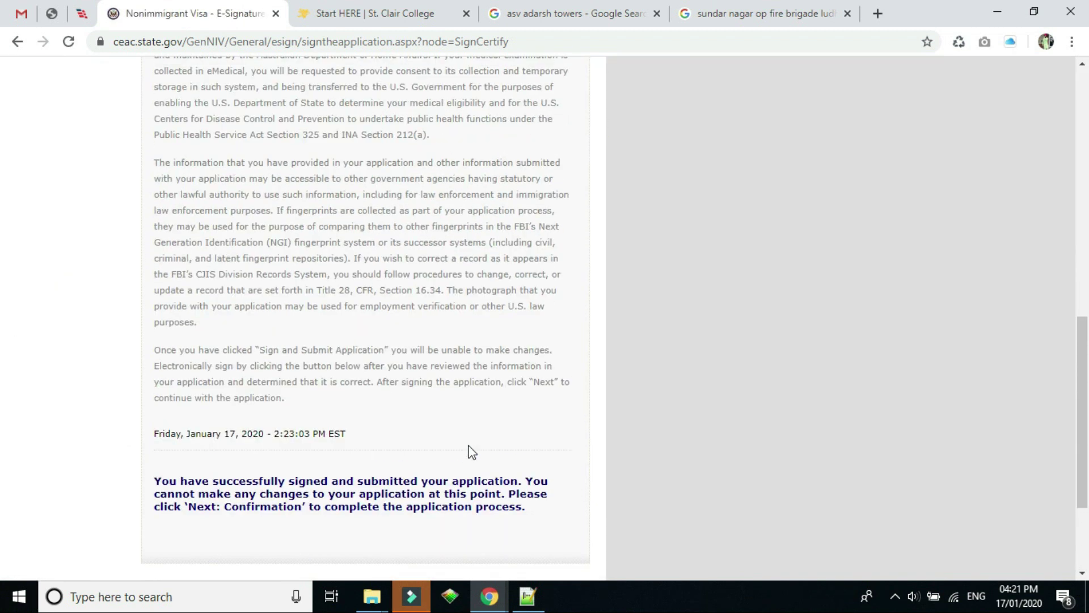
scroll(468, 452, "up", 10)
scroll(469, 450, "down", 13)
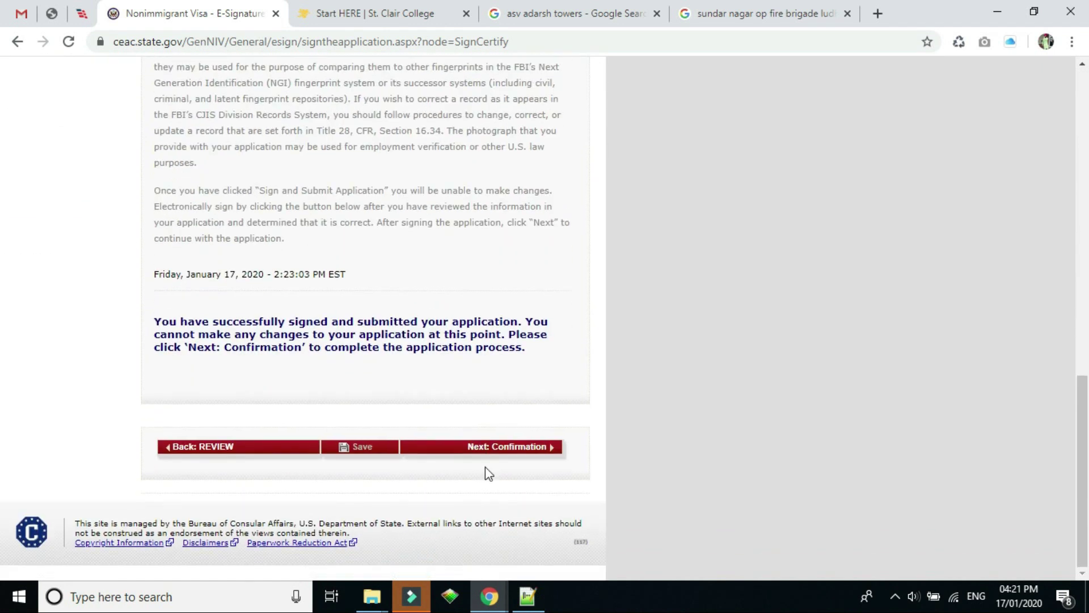
left_click(521, 447)
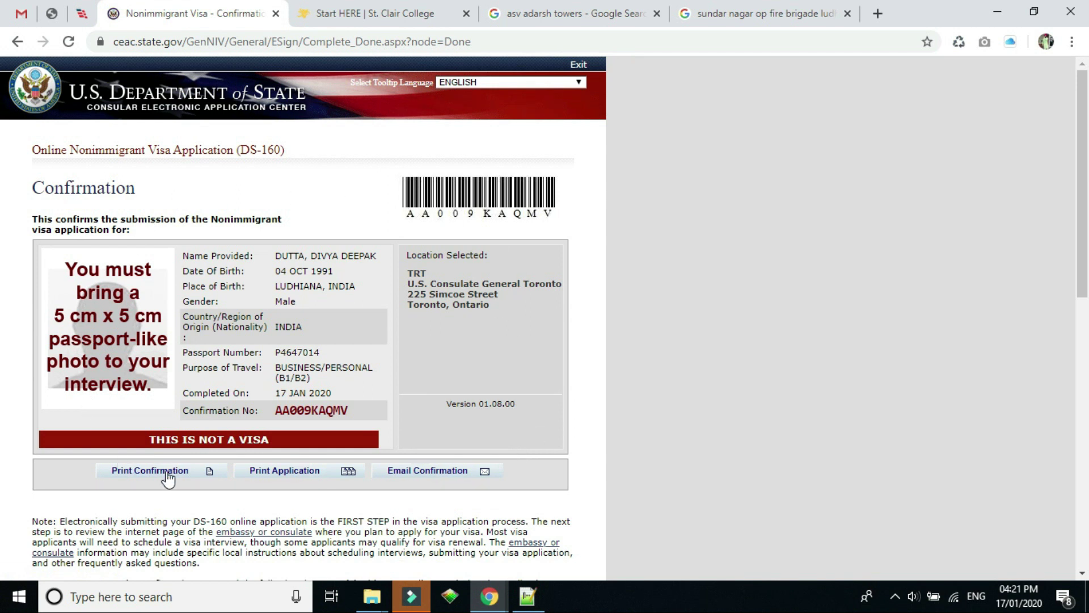
- Open the printable full application, dismiss the print notice, and return to the confirmation page
scroll(352, 458, "down", 2)
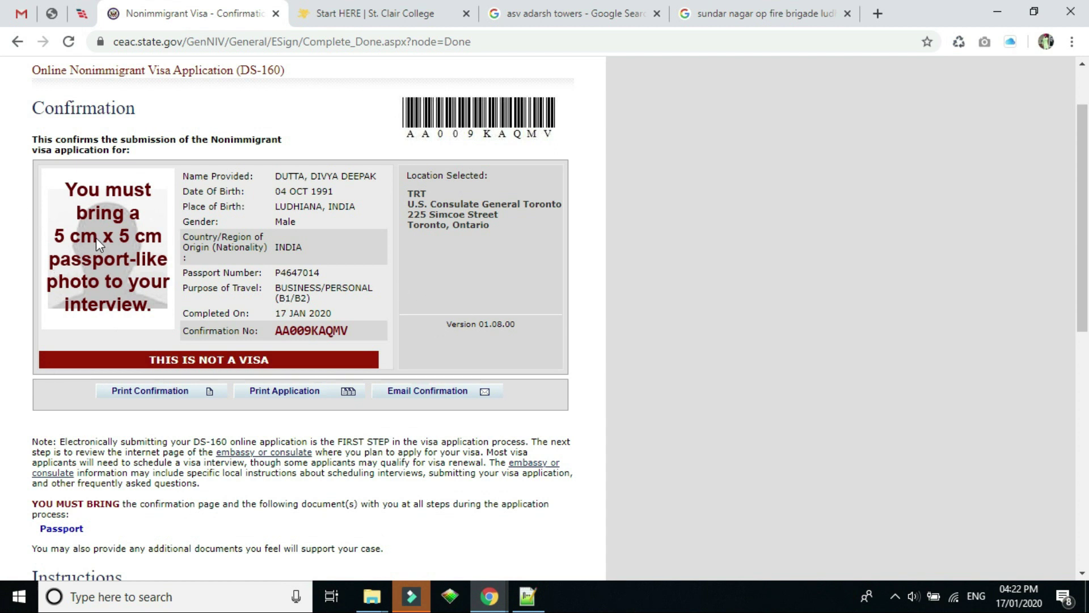
scroll(491, 448, "up", 2)
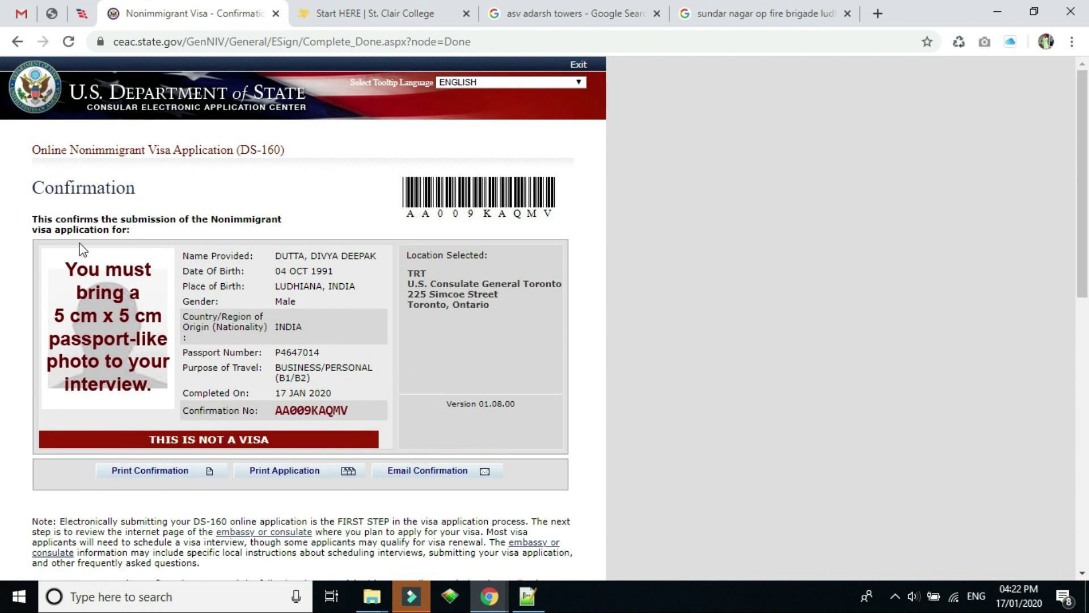
scroll(358, 278, "down", 1)
scroll(358, 278, "down", 2)
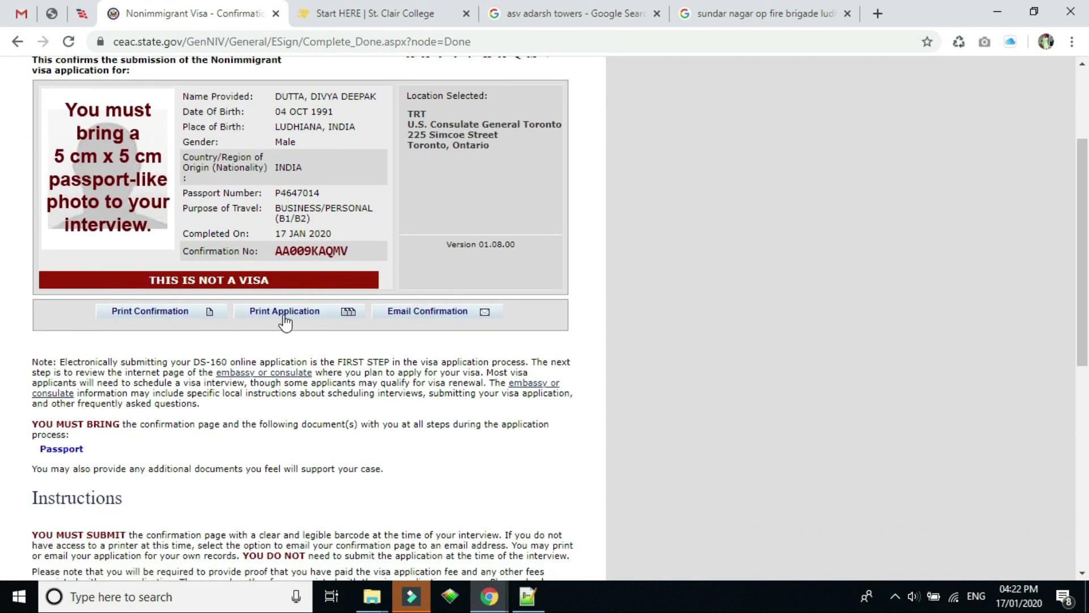
left_click(288, 316)
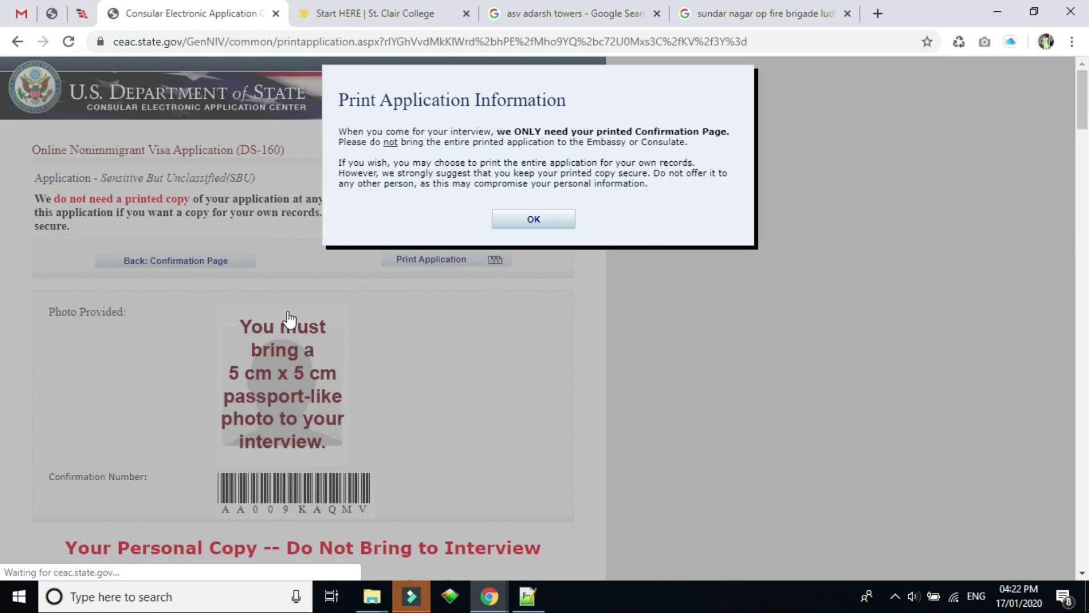
left_click(534, 220)
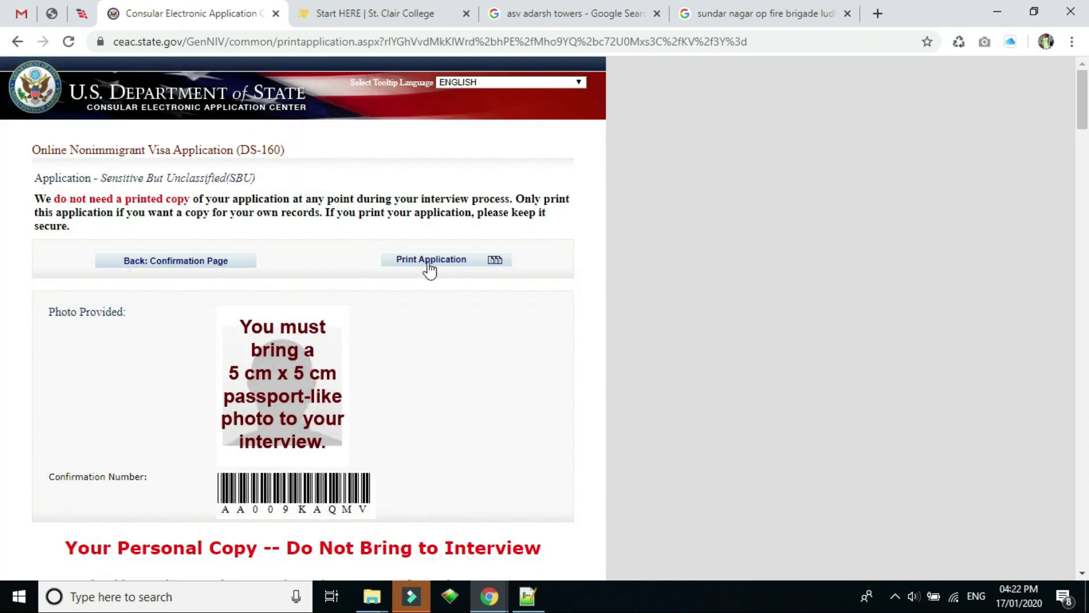
scroll(429, 271, "down", 8)
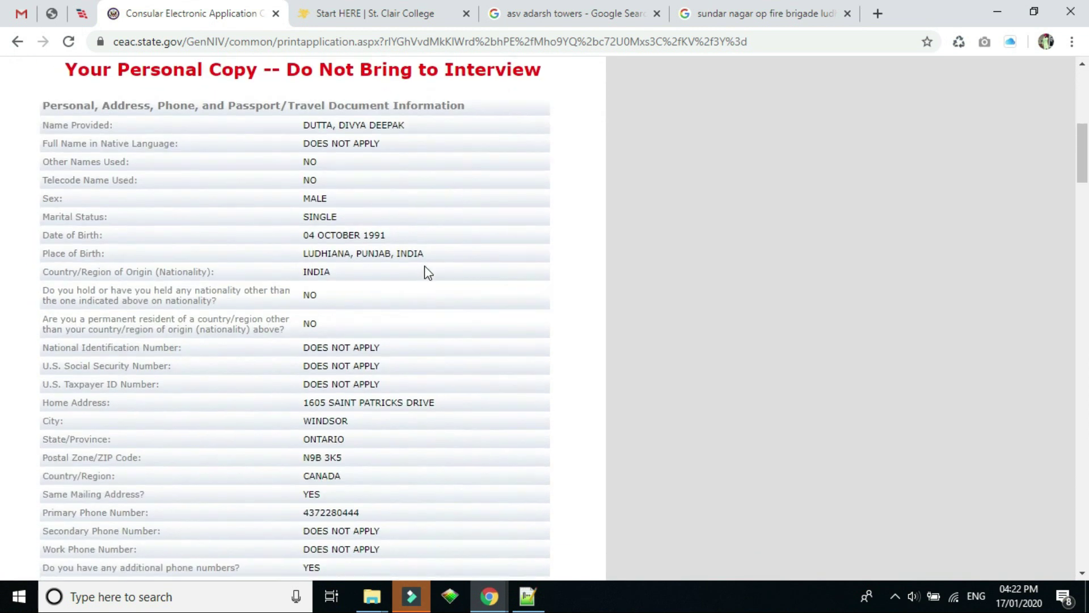
scroll(397, 273, "up", 10)
key("alt+Left")
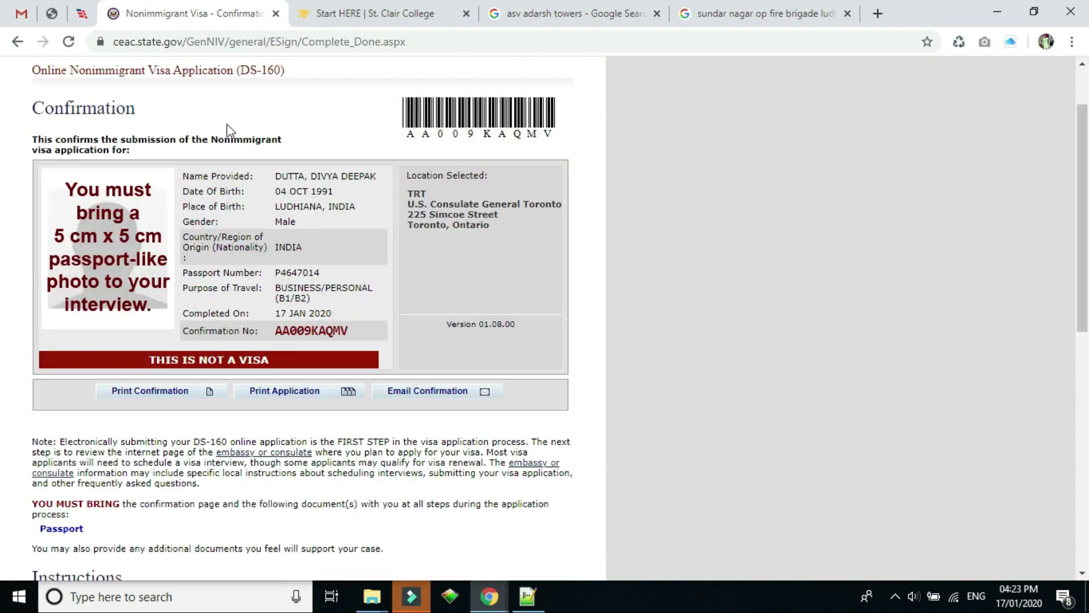
scroll(227, 301, "down", 1)
- Print the confirmation page with Save as PDF as the destination
left_click(168, 316)
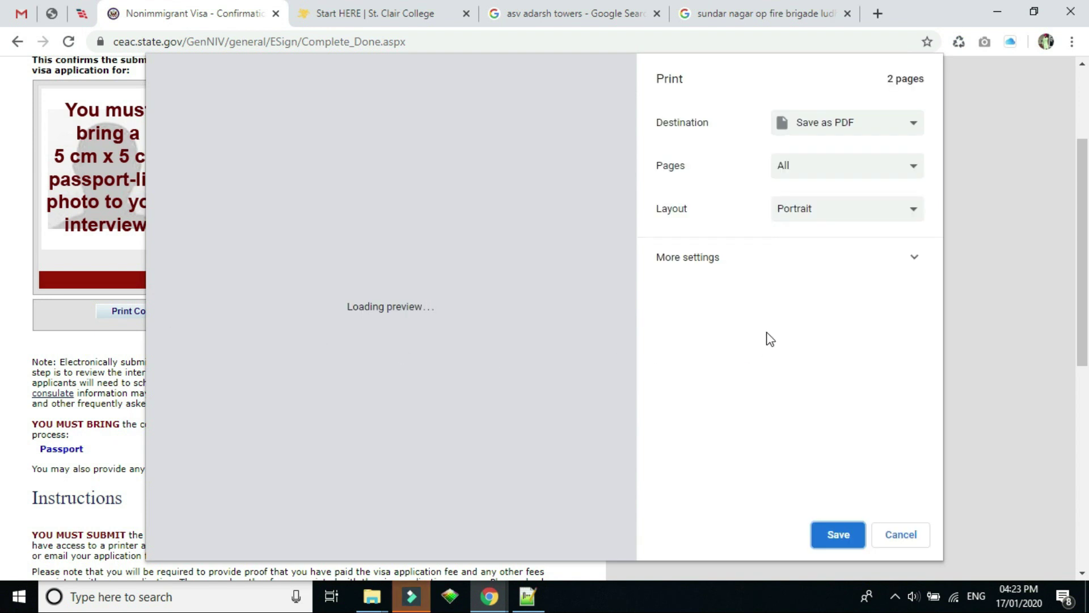
scroll(502, 360, "down", 3)
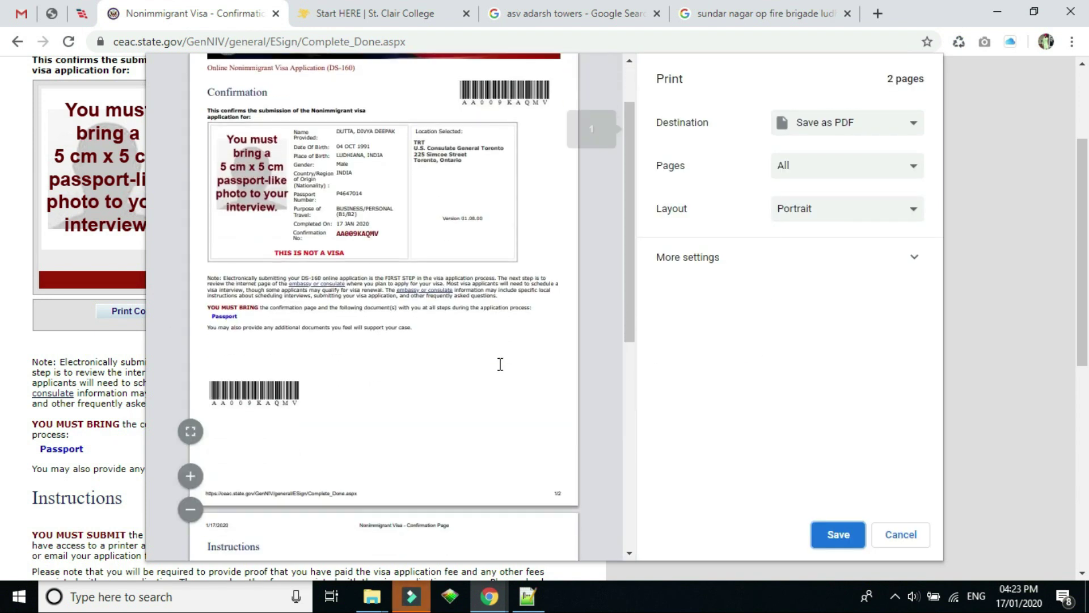
scroll(502, 363, "up", 3)
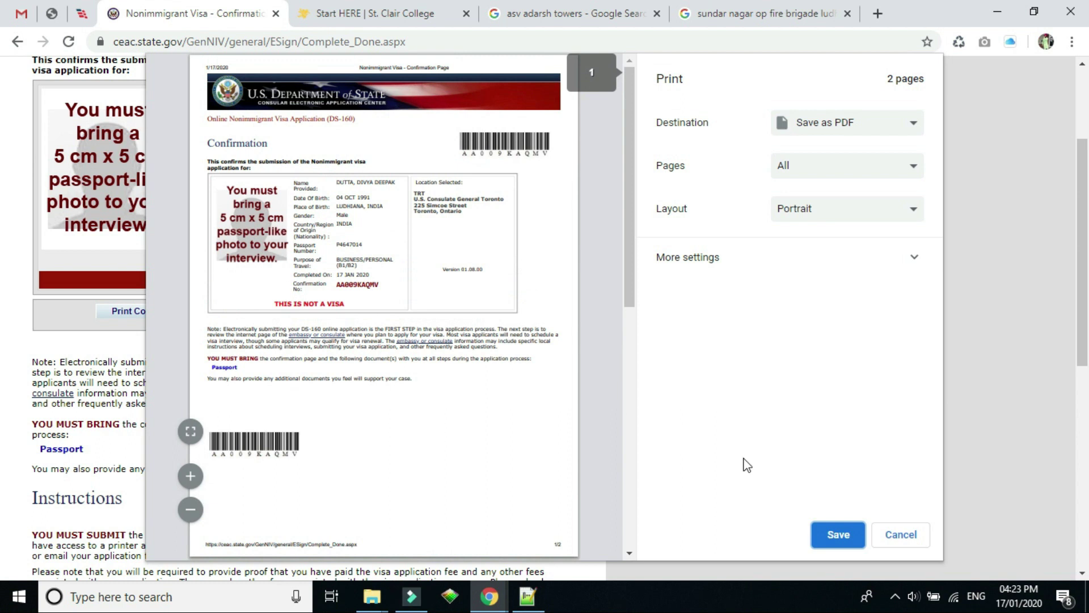
left_click(836, 537)
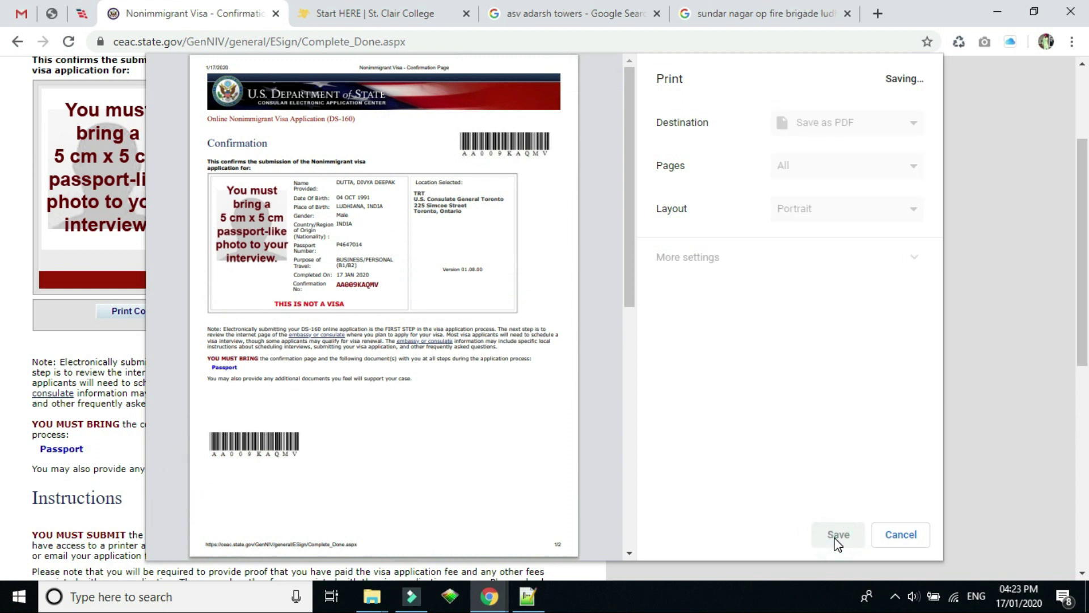
- Save the PDF to the Desktop, correcting the applicant's first name in the file name
scroll(211, 227, "up", 5)
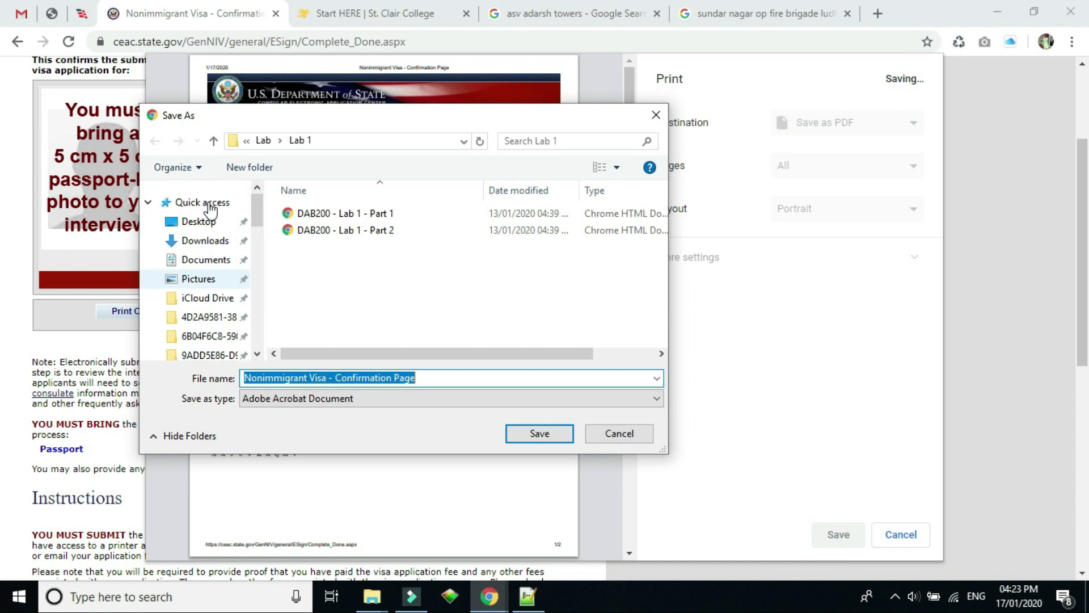
left_click(200, 221)
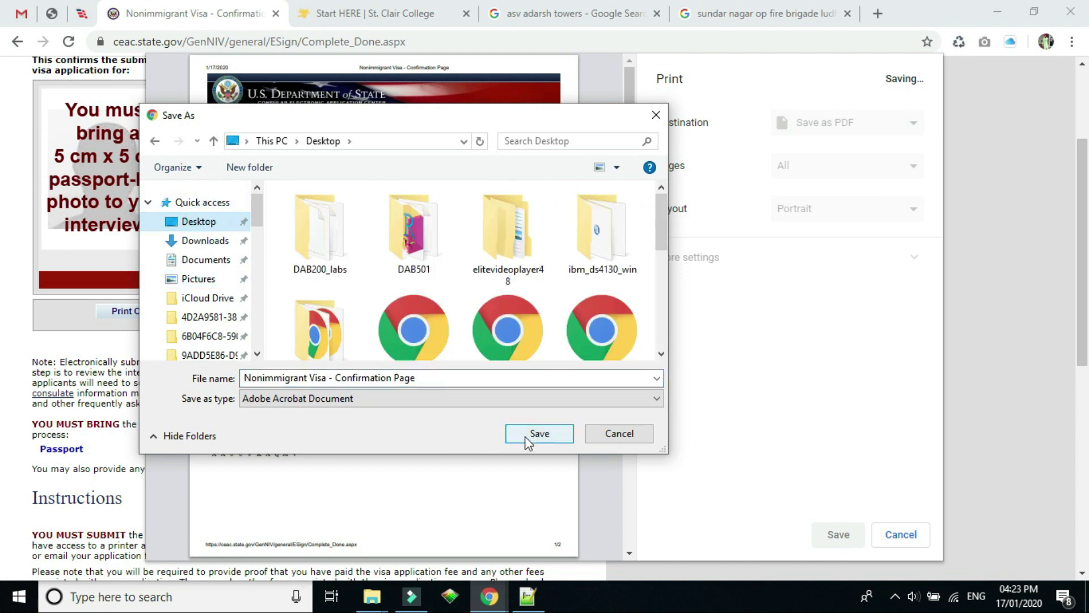
left_click(444, 378)
key("End")
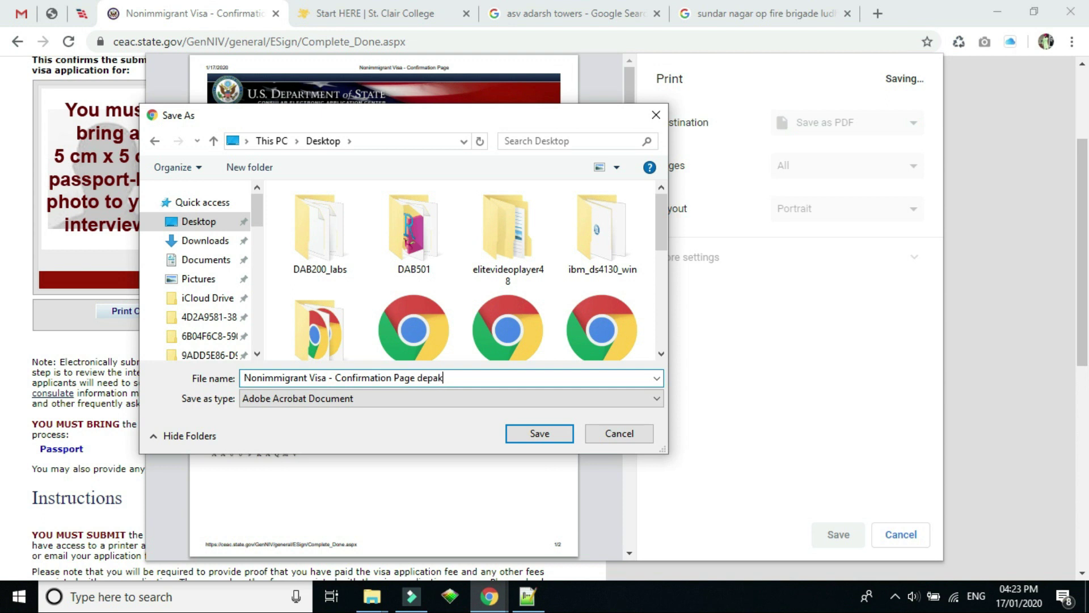
left_click(430, 378)
type("e")
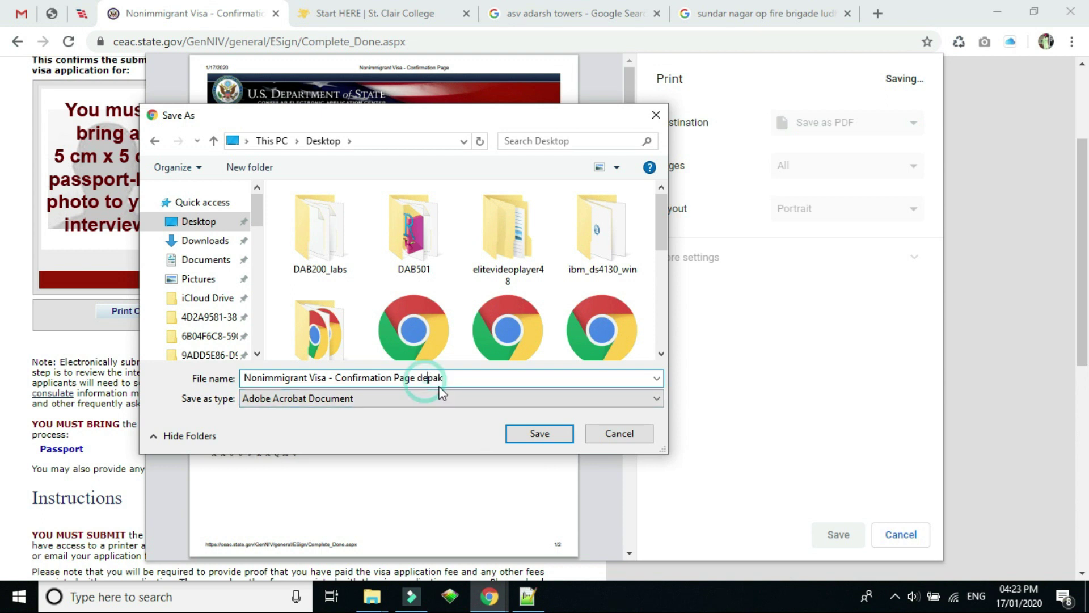
left_click(539, 434)
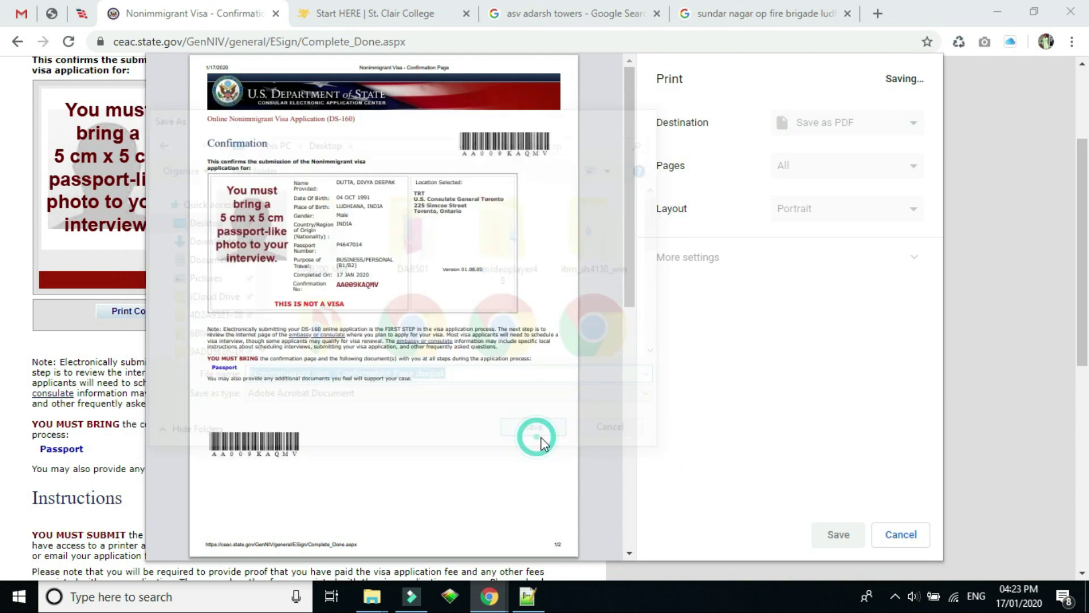
scroll(562, 238, "down", 5)
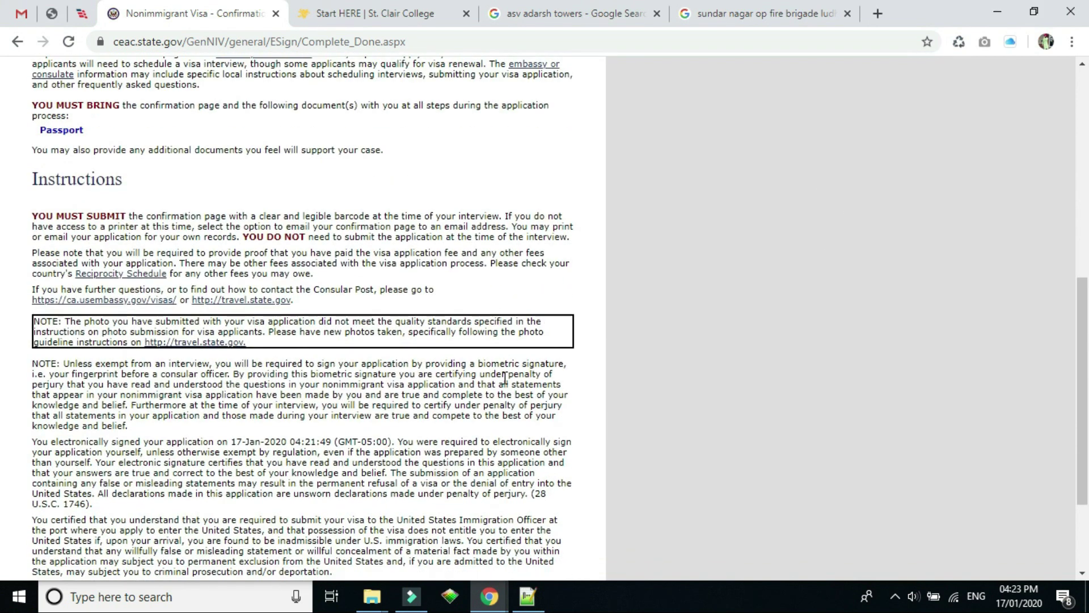
scroll(503, 373, "up", 8)
scroll(503, 369, "down", 10)
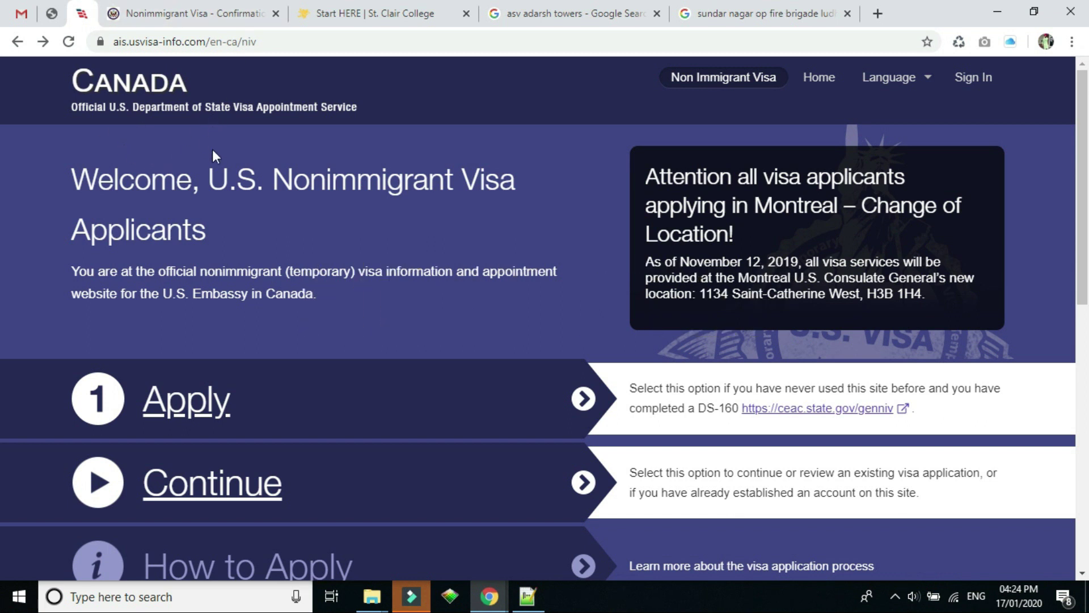
- Start a new appointment application as a non-Canadian residing in Canada with a completed DS-160
scroll(212, 149, "down", 3)
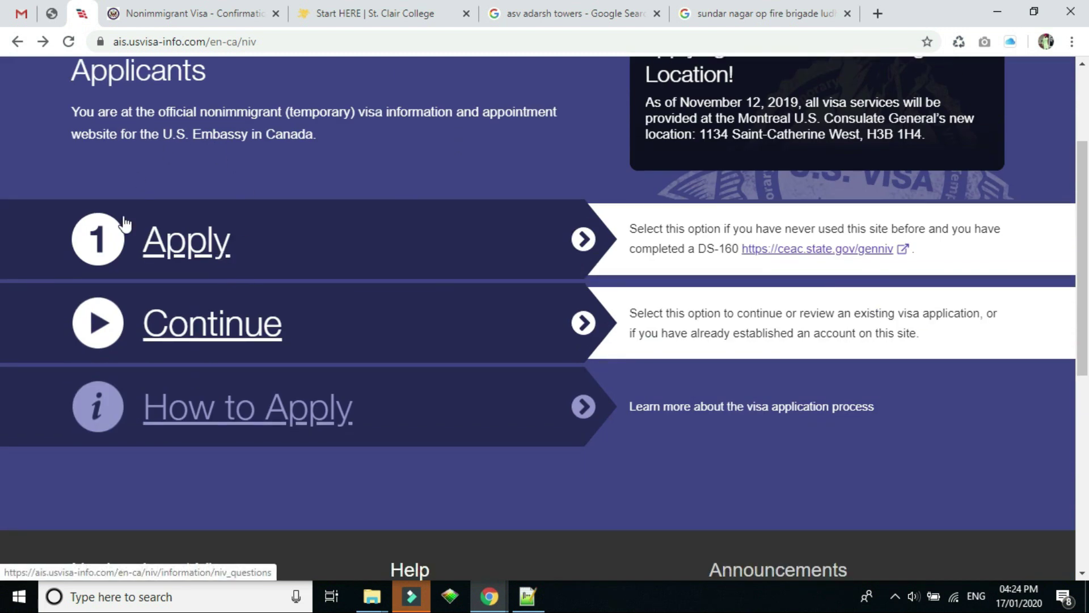
left_click(192, 244)
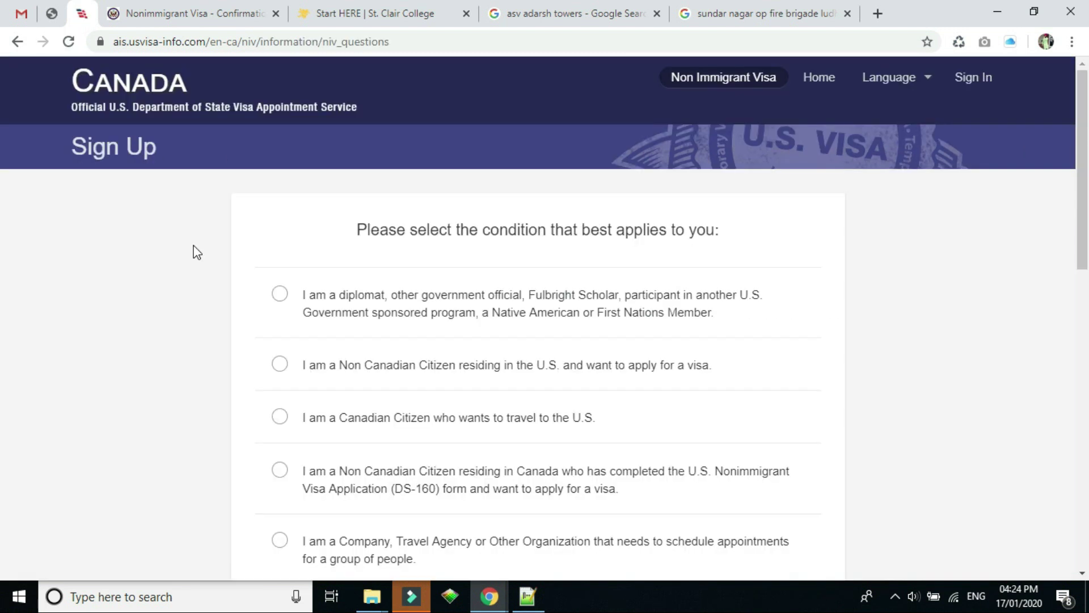
scroll(304, 264, "down", 3)
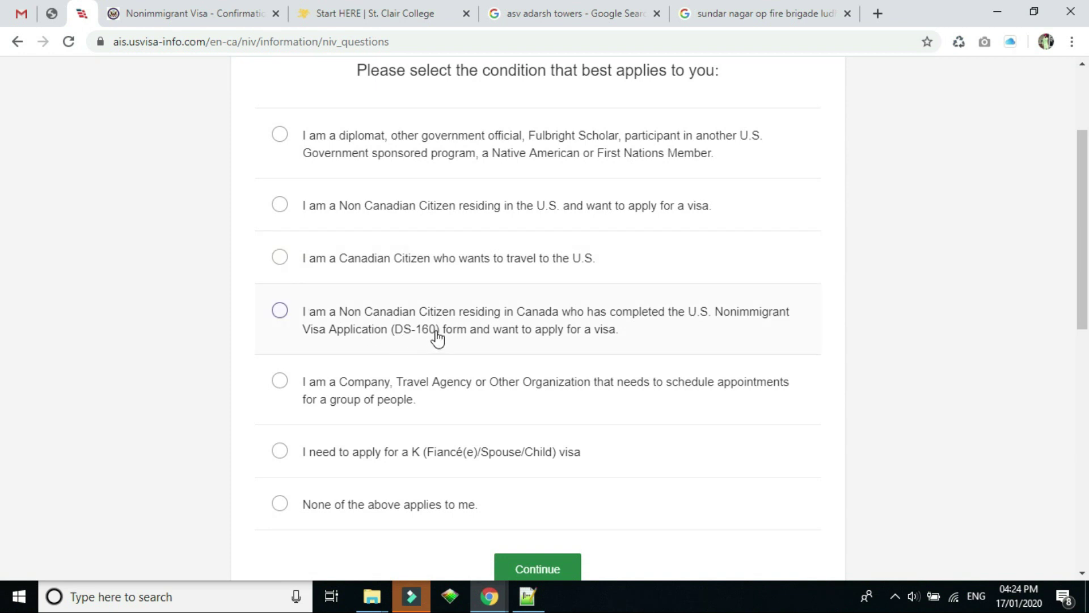
left_click(288, 317)
scroll(403, 340, "down", 3)
left_click(545, 423)
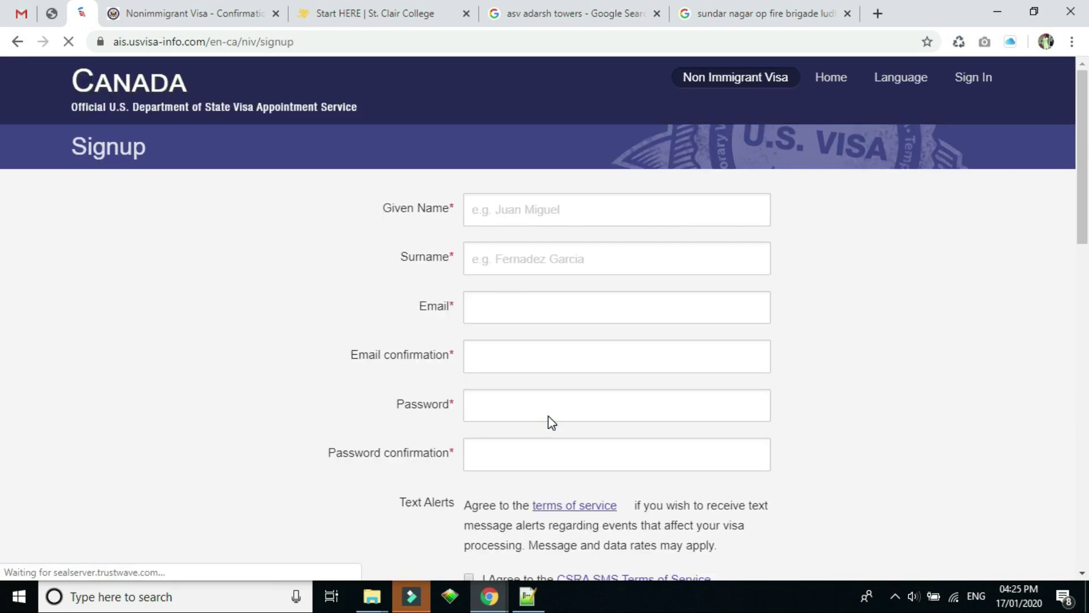
- Enter the applicant's given name and surname in the signup form
left_click(548, 213)
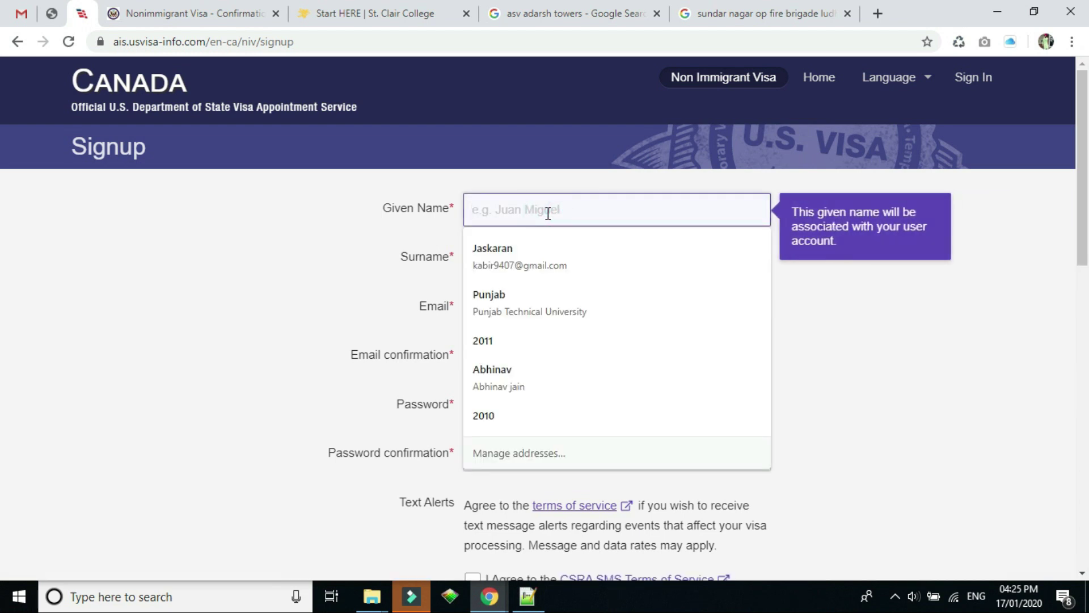
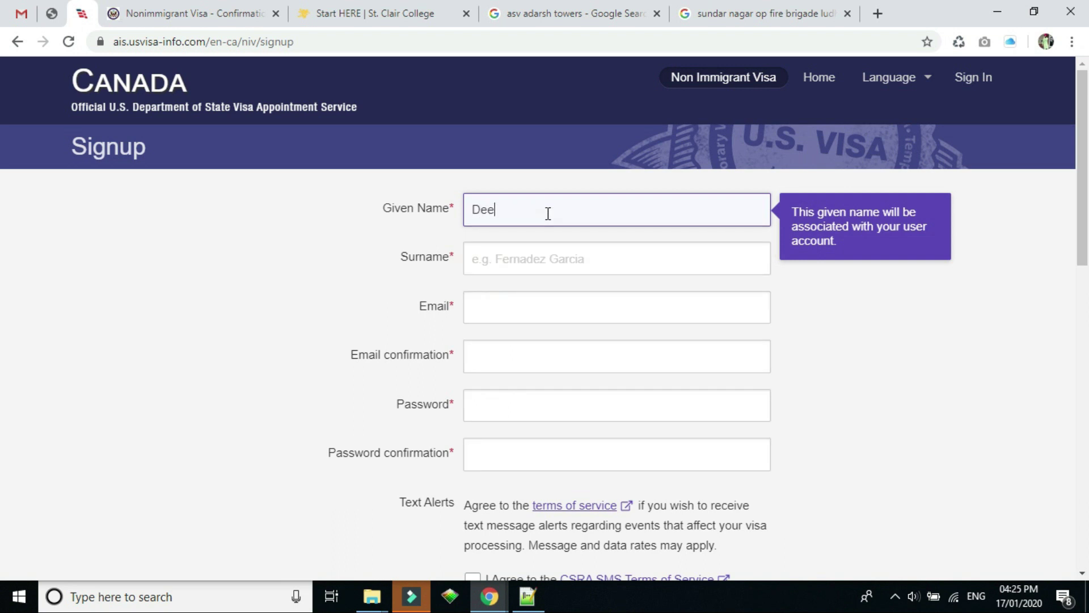
left_click(539, 264)
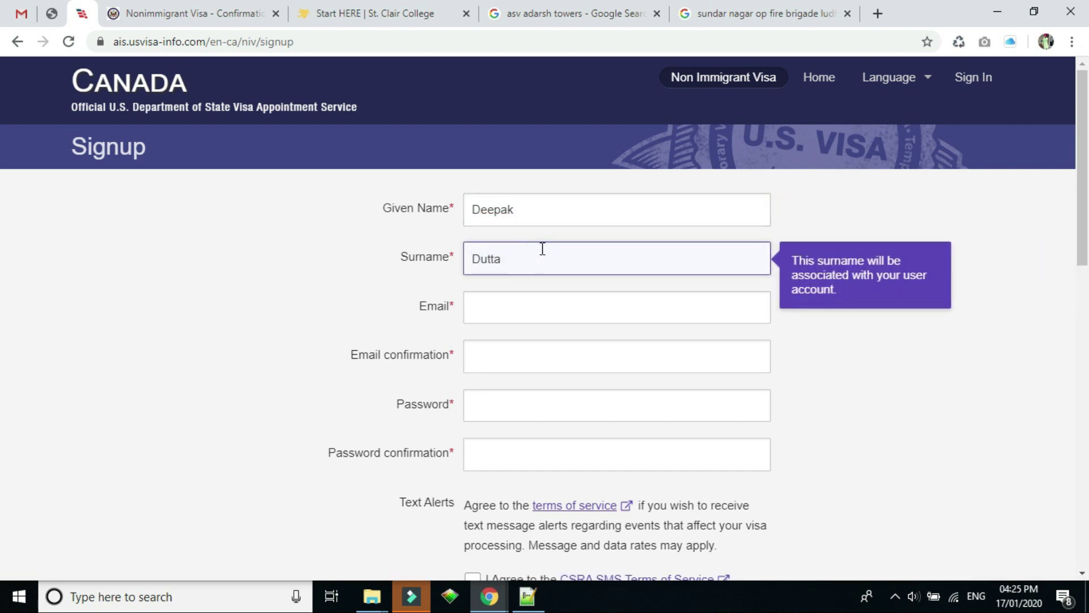
left_click(473, 211)
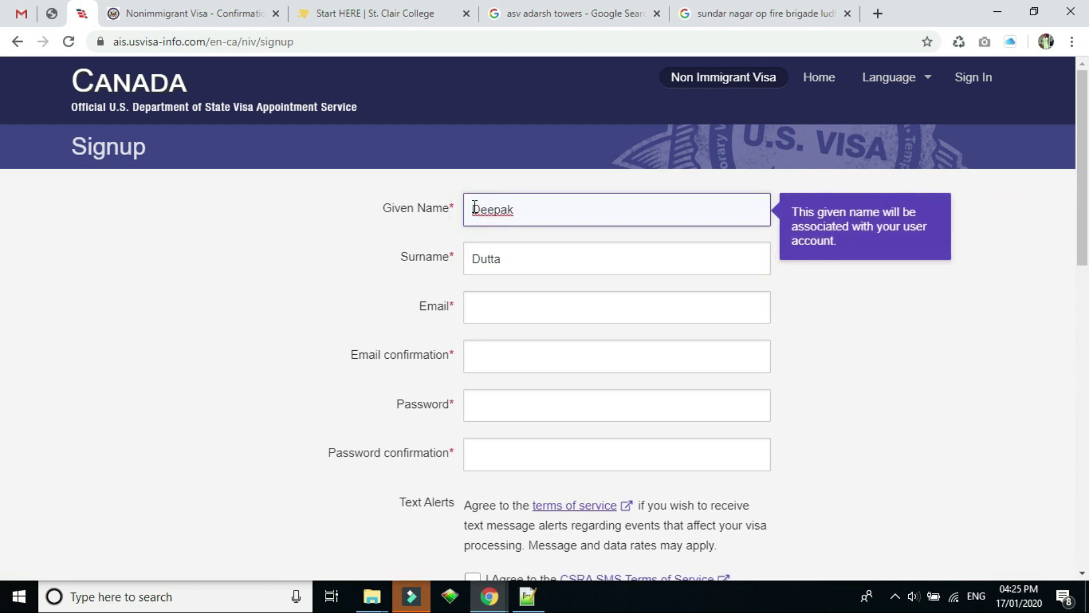
- Fill in the account e-mail, its confirmation, and the account password fields
left_click(564, 312)
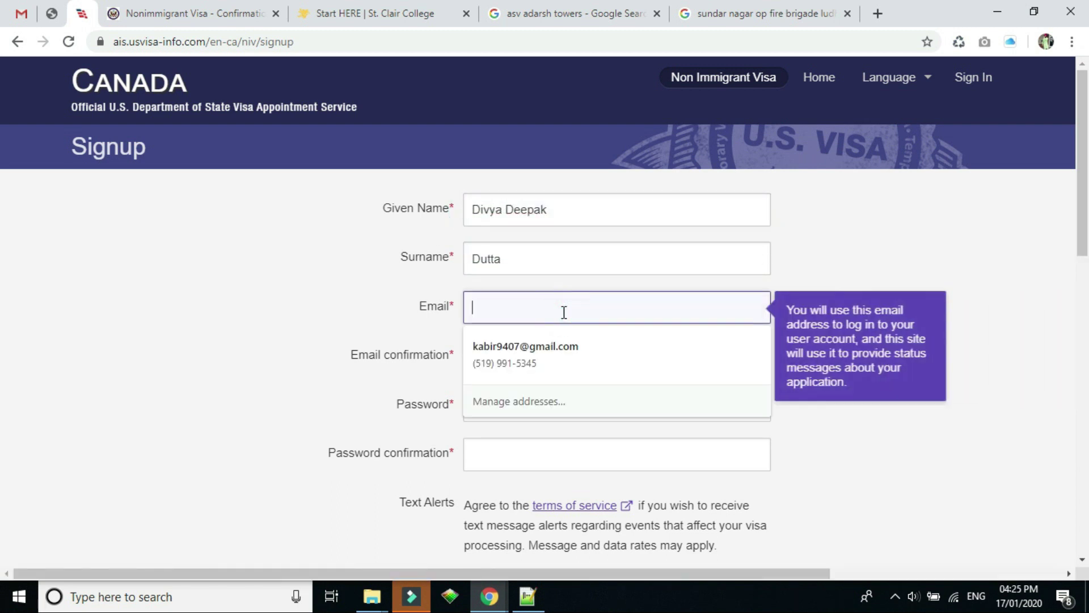
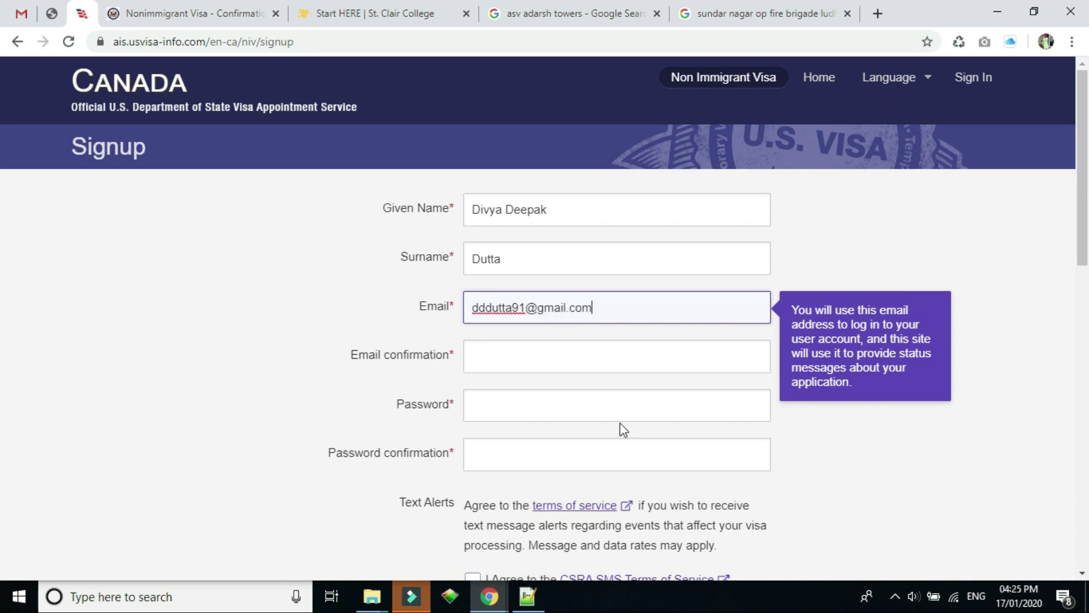
left_click(543, 349)
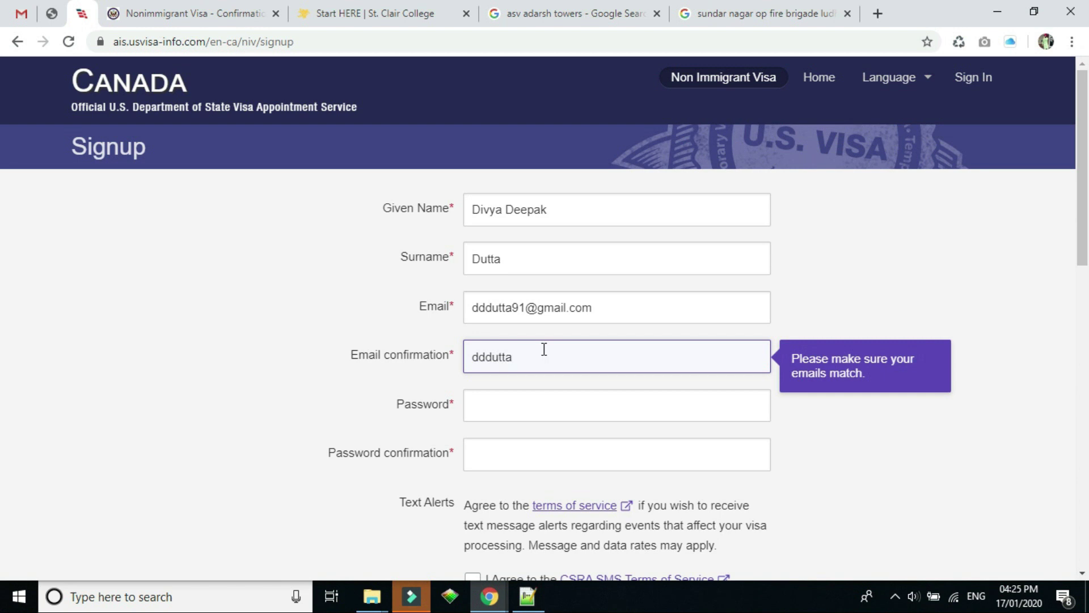
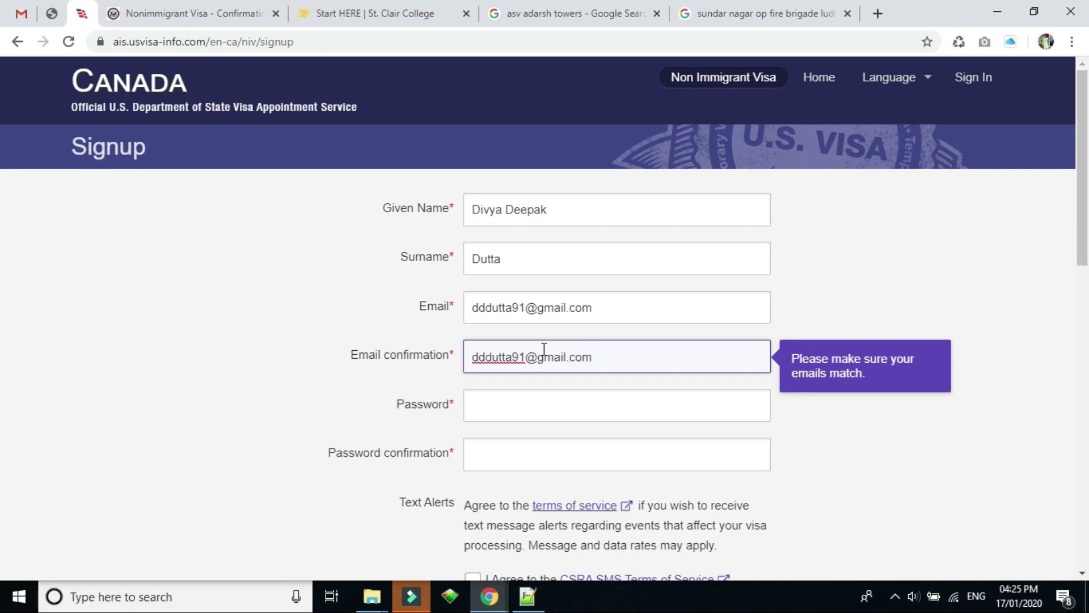
left_click(550, 414)
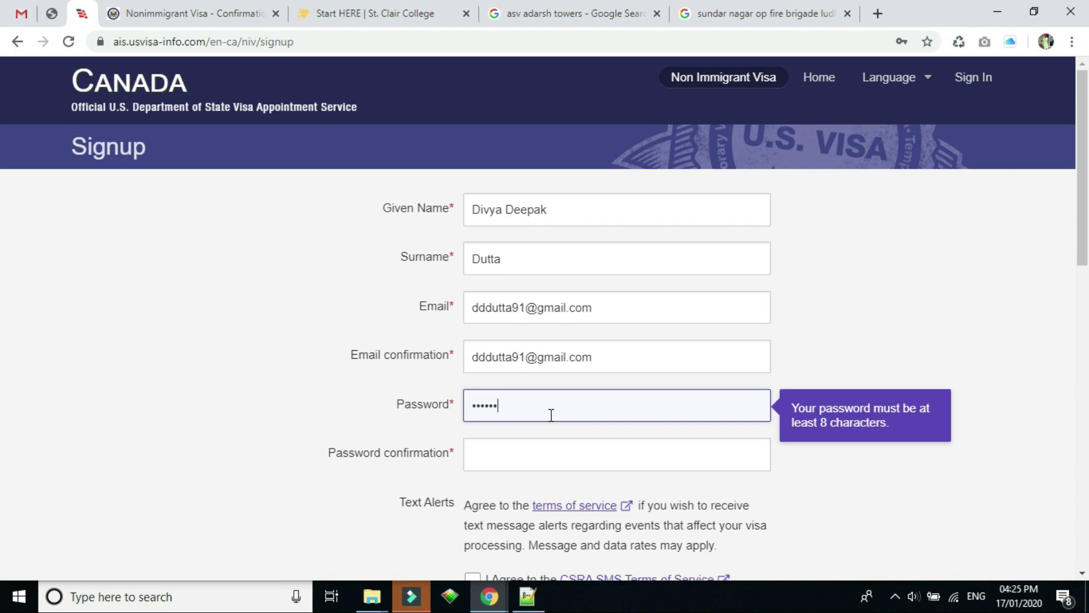
left_click(605, 447)
type("***")
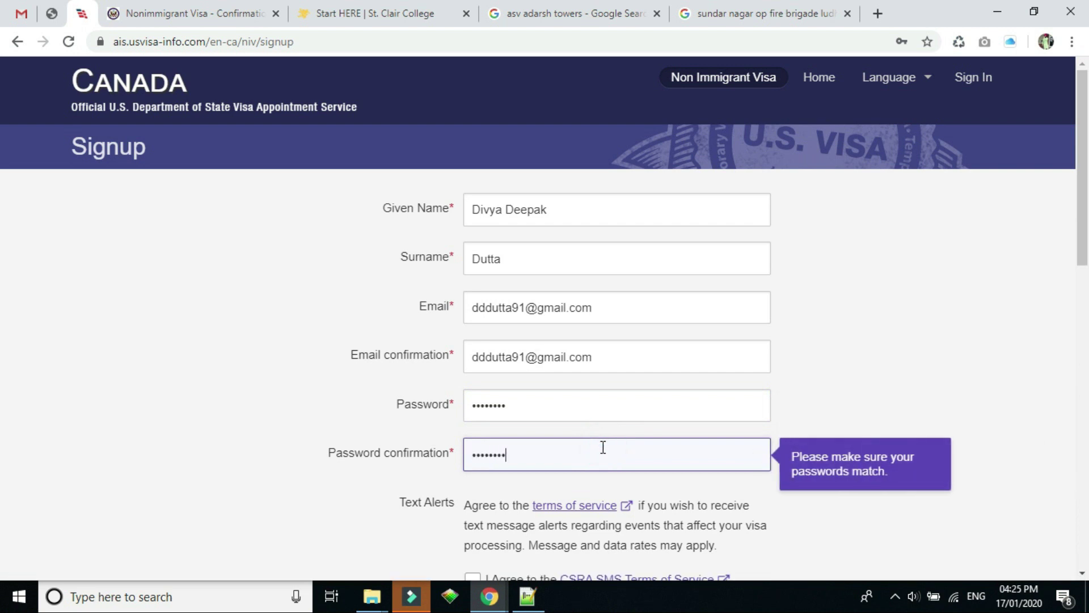
- Accept the privacy policy, pass the reCAPTCHA, create the account, and decline saving the password
scroll(700, 486, "down", 5)
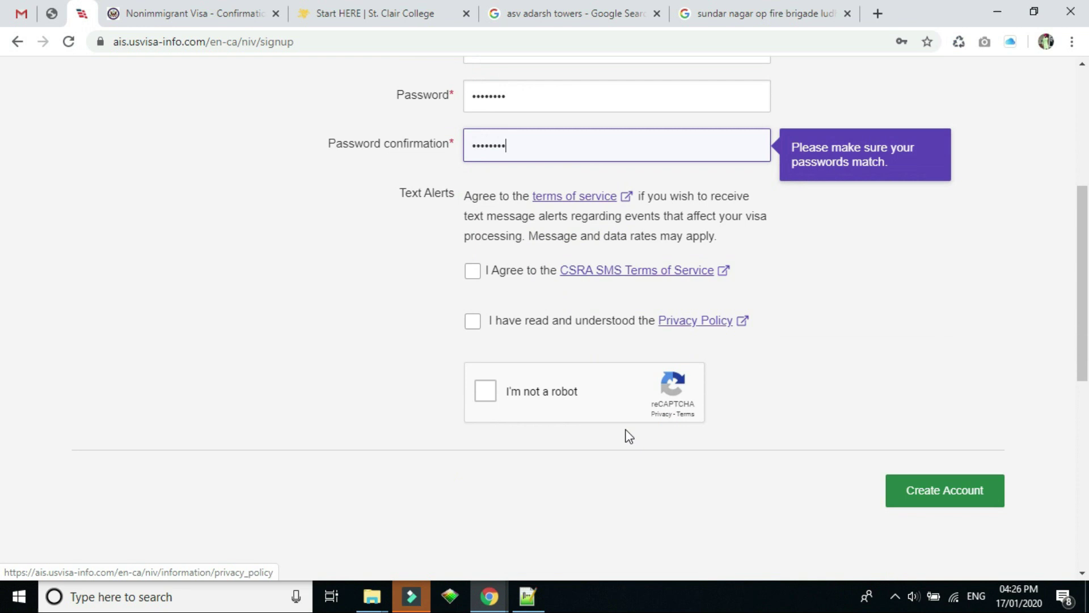
scroll(627, 438, "up", 1)
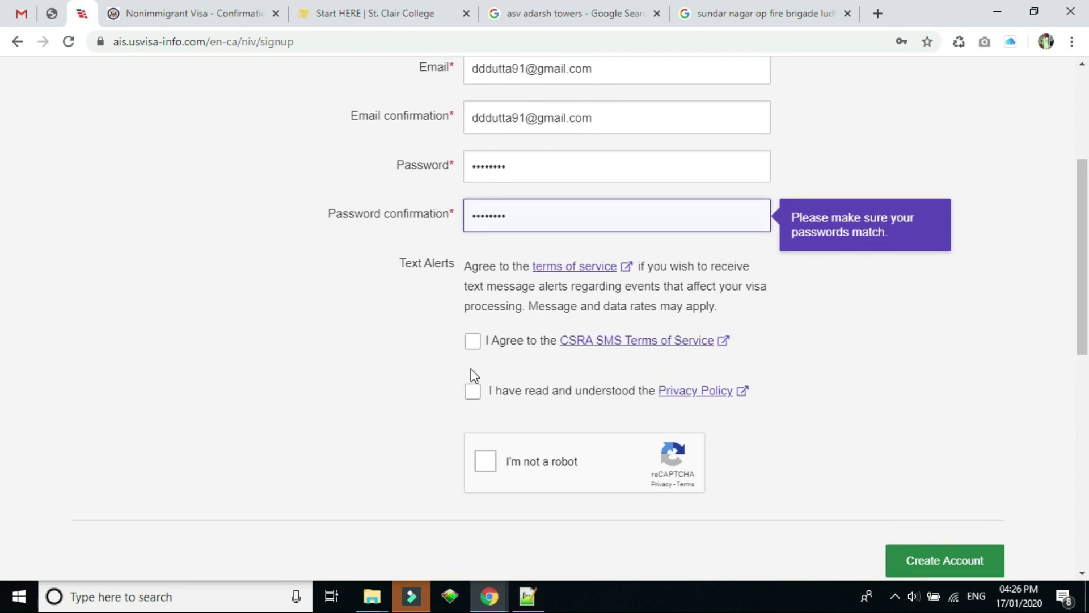
left_click(473, 397)
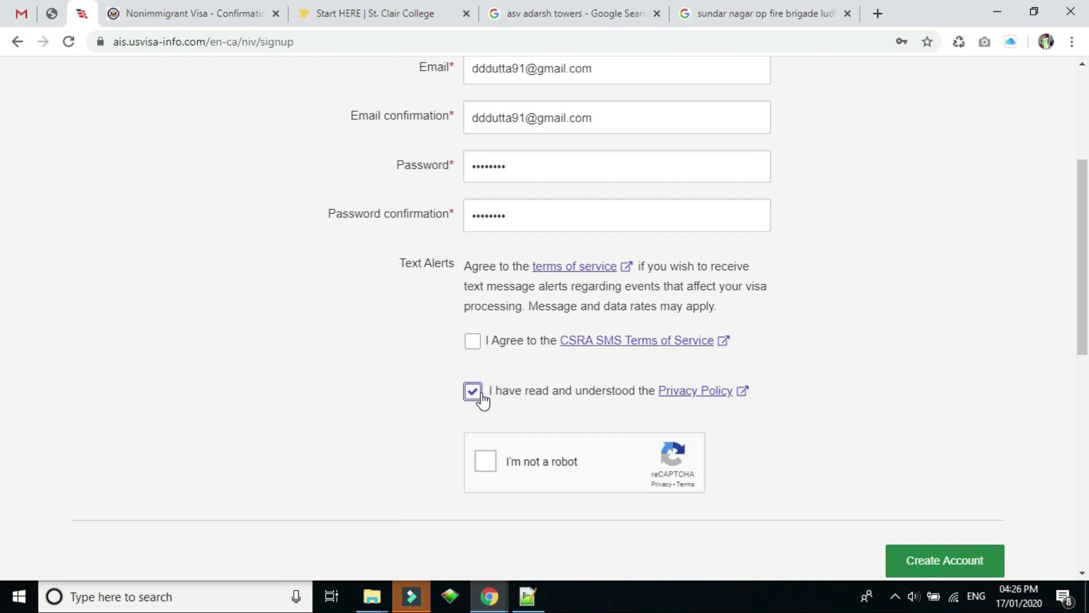
scroll(629, 357, "down", 1)
scroll(629, 357, "down", 3)
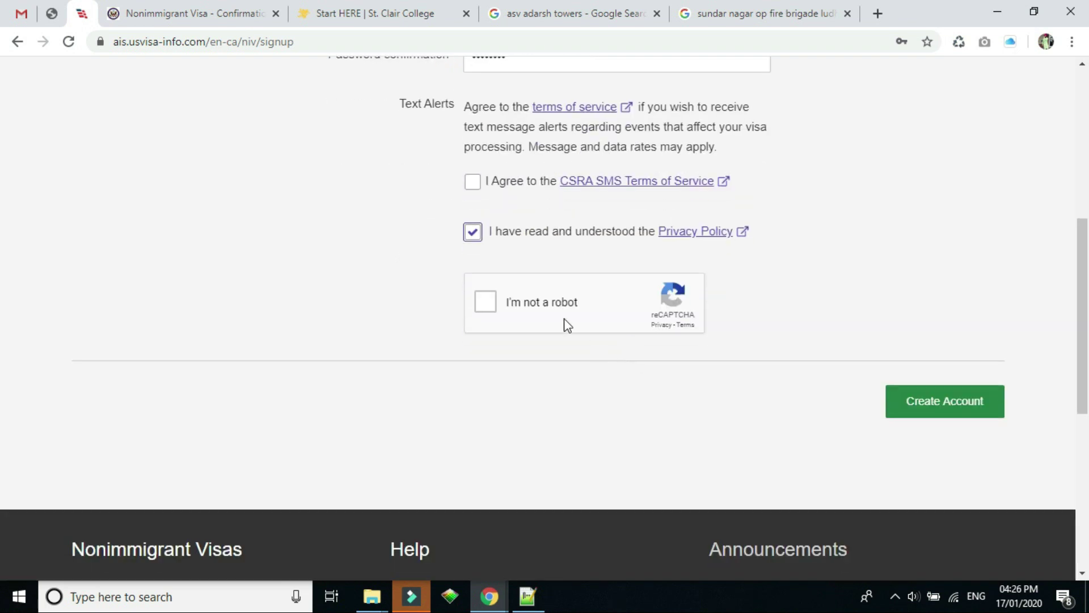
left_click(488, 302)
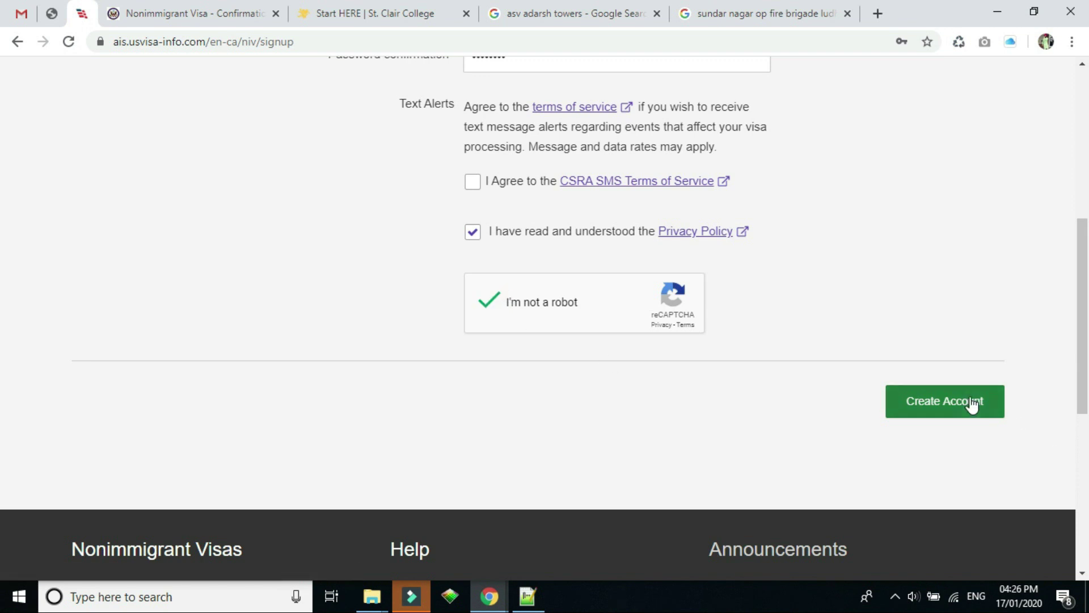
left_click(953, 400)
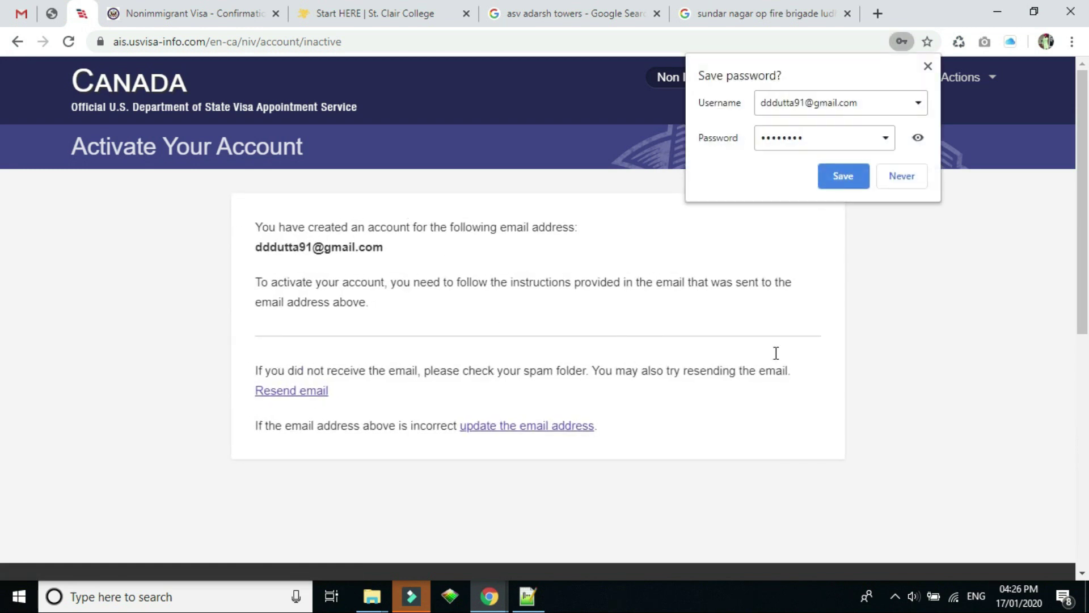
left_click(902, 177)
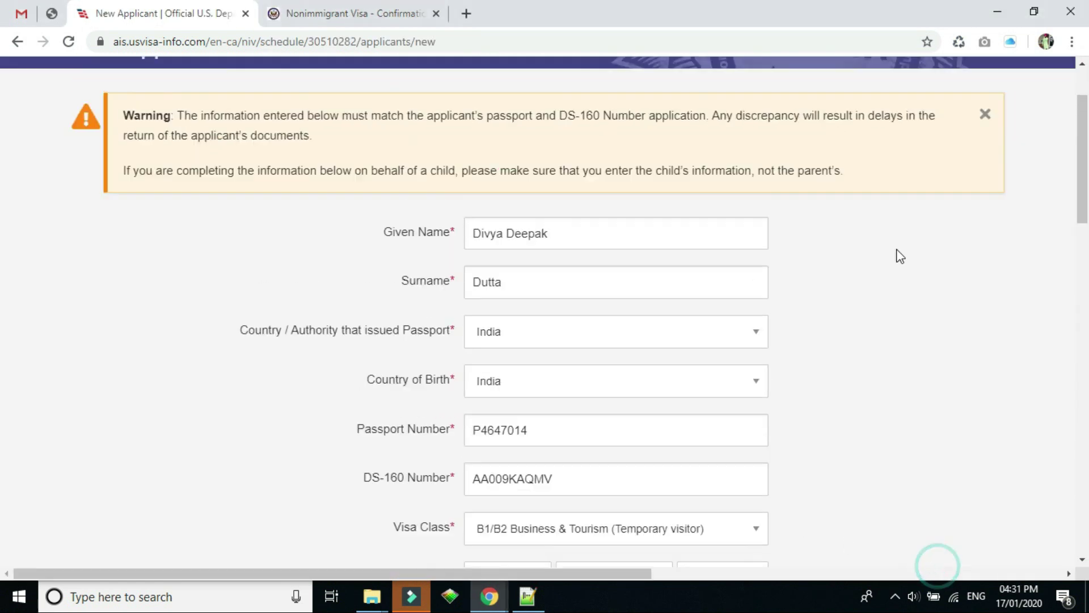
- Scroll through the completed New Applicant form down to Create Applicant
scroll(900, 257, "up", 2)
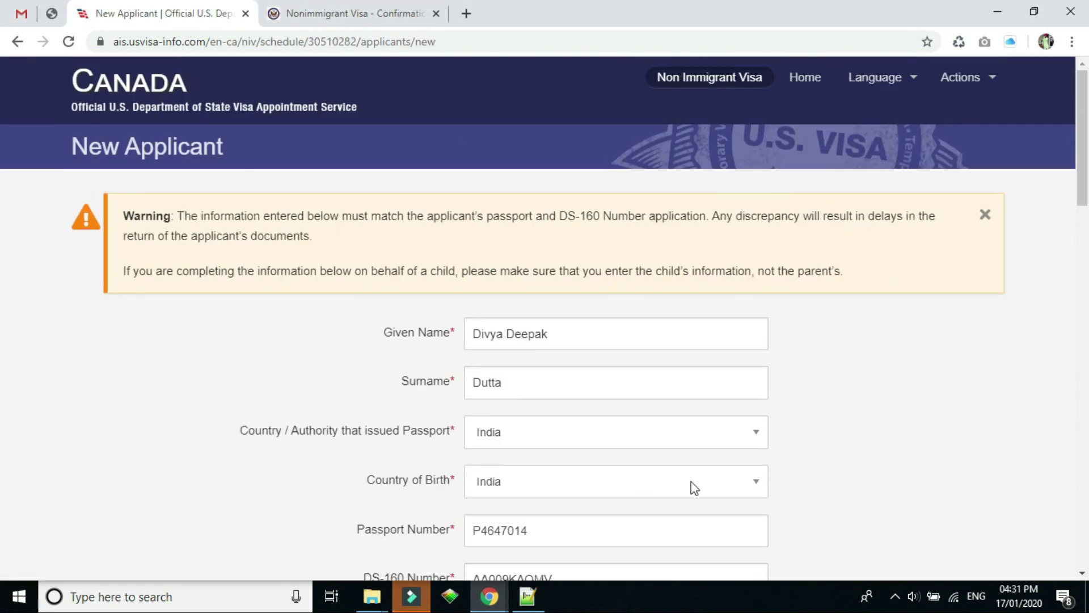
scroll(695, 286, "down", 1)
scroll(689, 284, "down", 4)
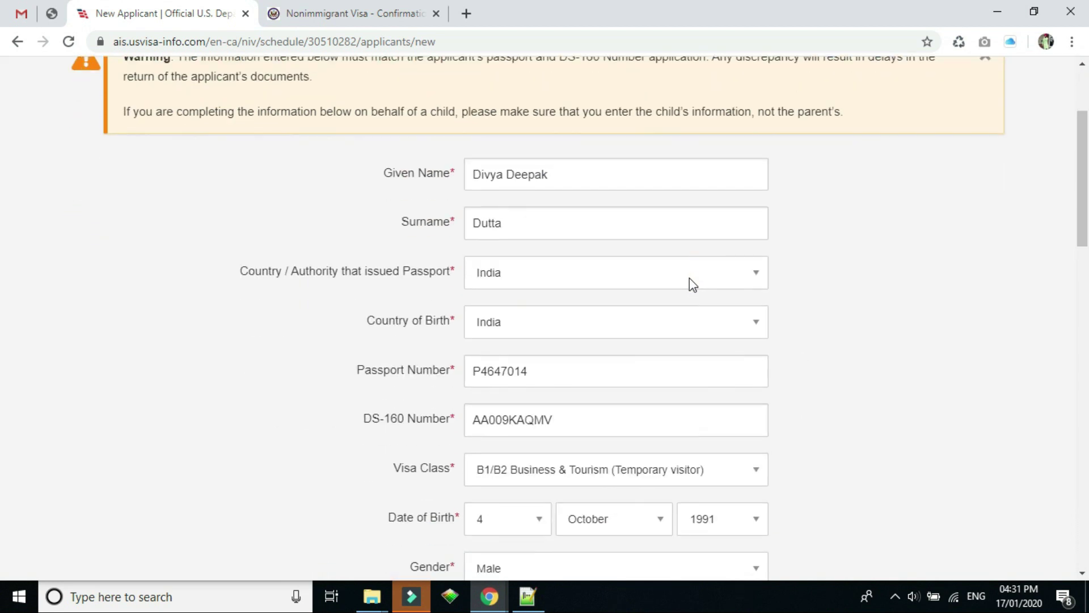
scroll(595, 301, "down", 2)
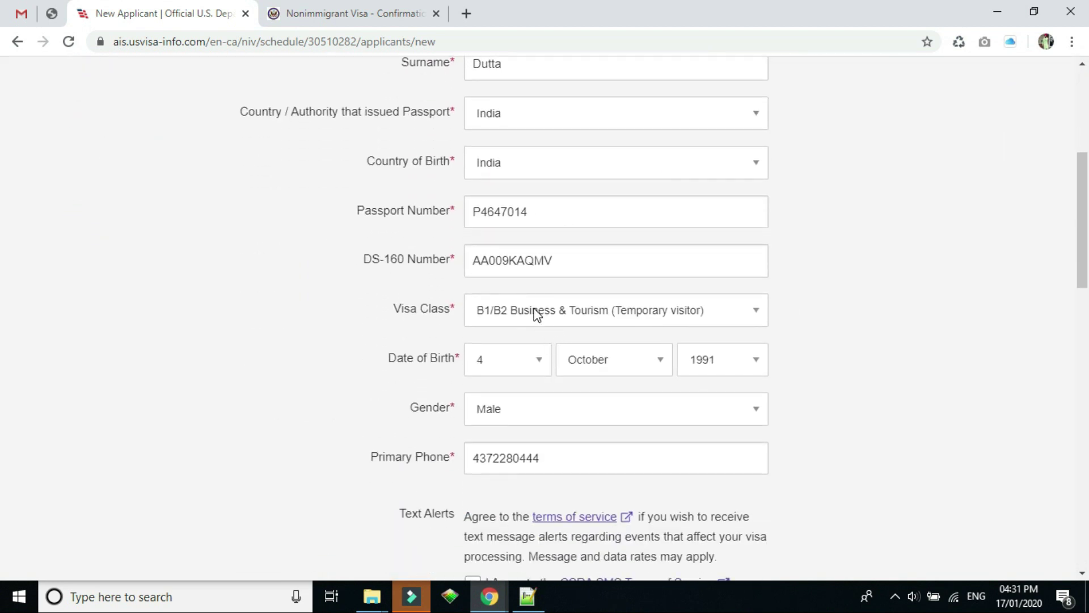
scroll(567, 275, "down", 3)
scroll(569, 283, "down", 3)
scroll(572, 286, "down", 3)
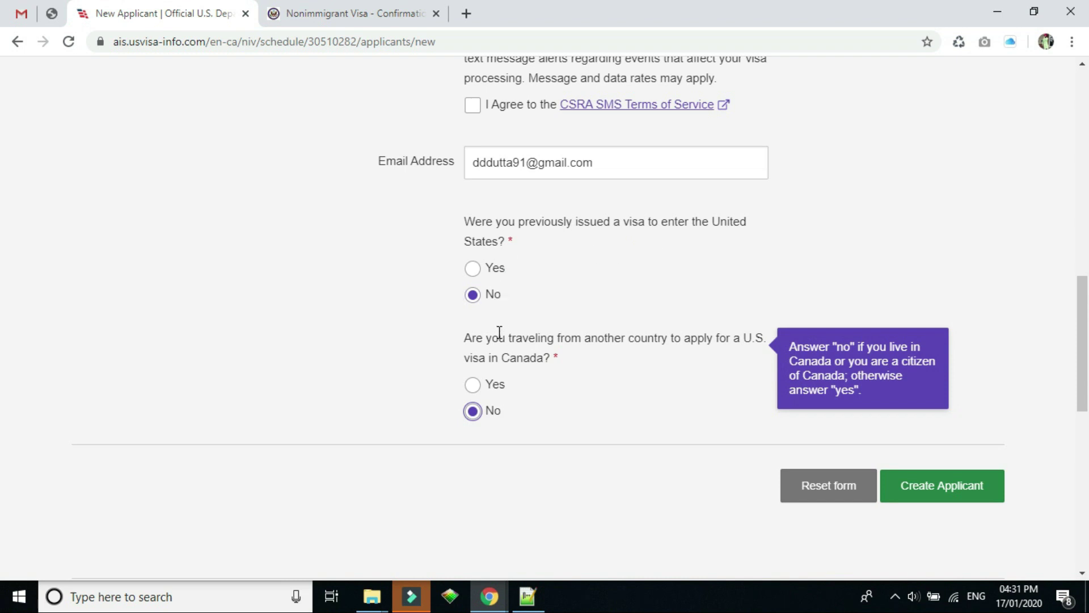
scroll(661, 329, "down", 3)
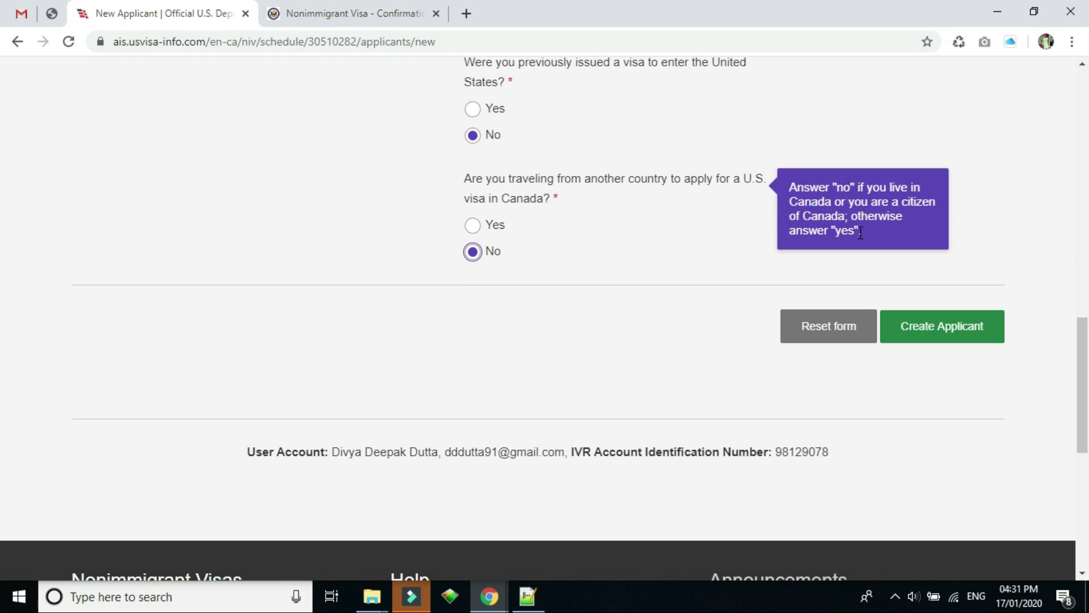
- Create the applicant, confirm the B1/B2 visa type, answer the add-another prompt, and expand delivery location
left_click(945, 334)
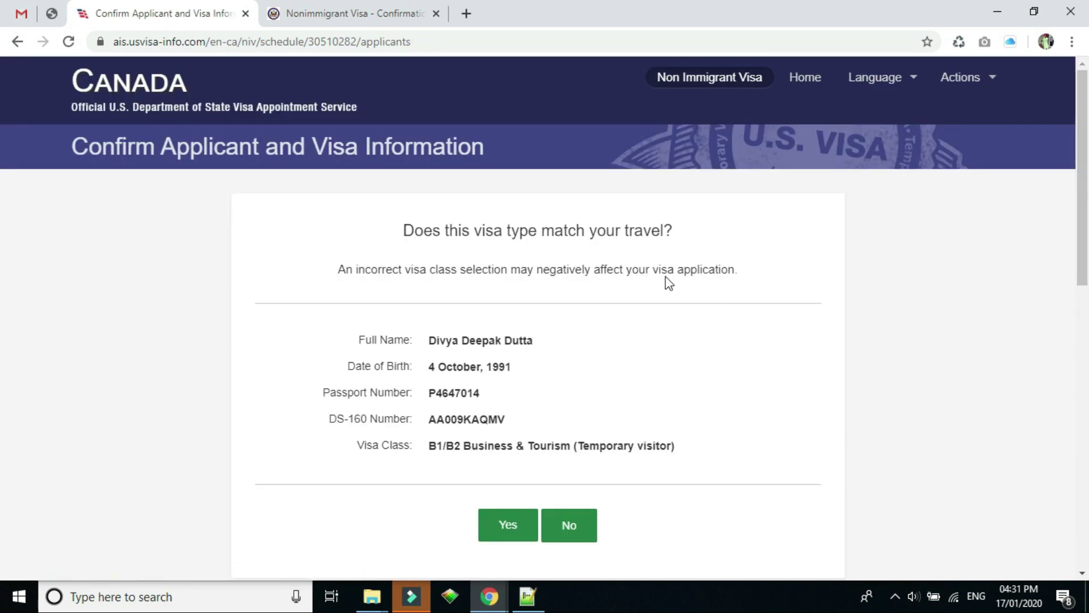
scroll(667, 282, "down", 3)
scroll(584, 205, "up", 3)
scroll(454, 318, "down", 5)
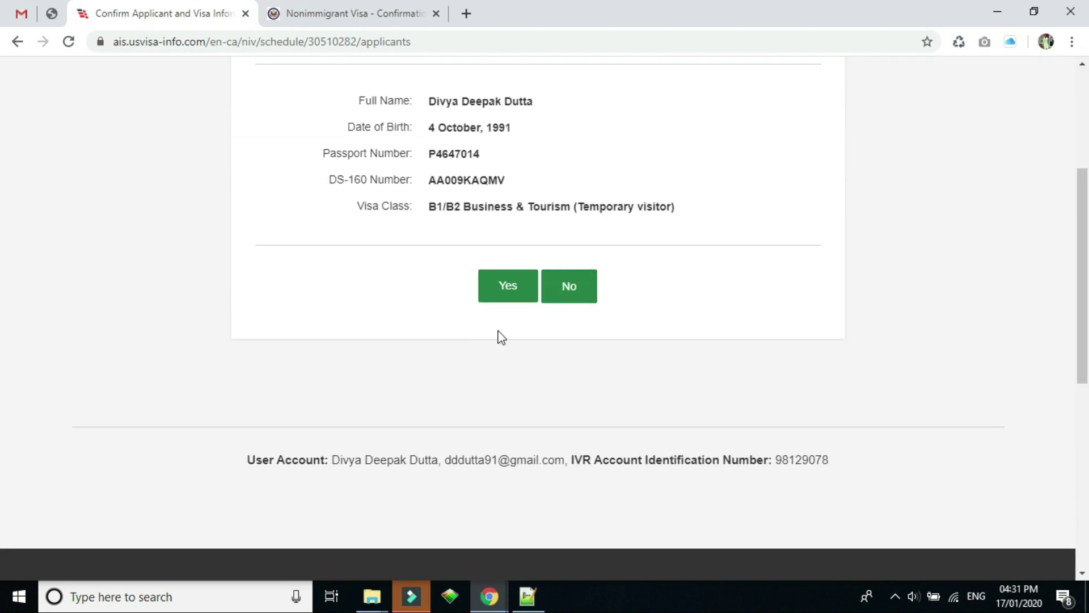
left_click(508, 287)
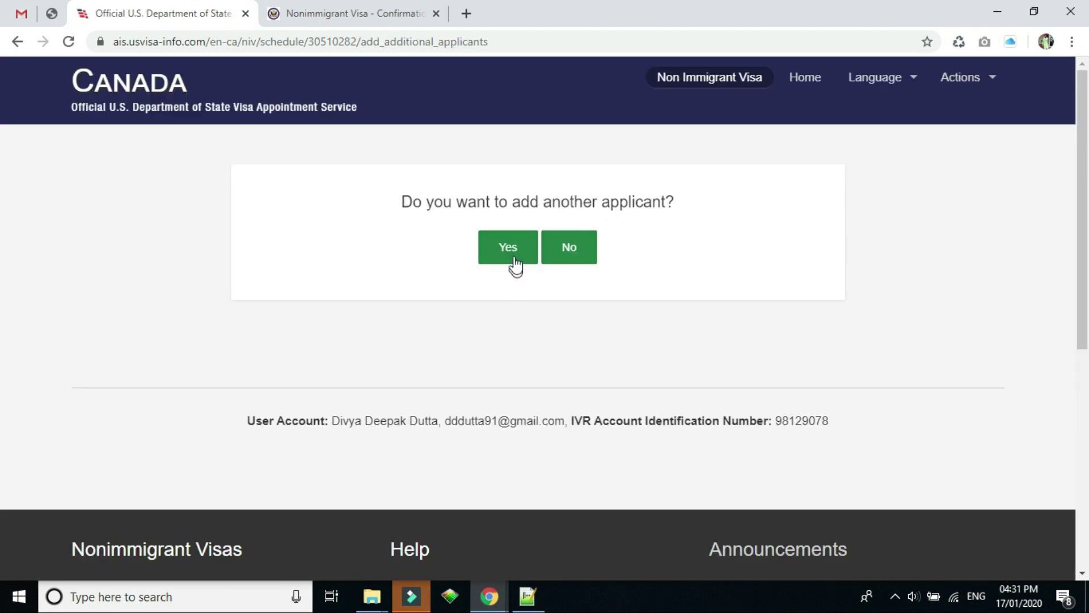
left_click(510, 248)
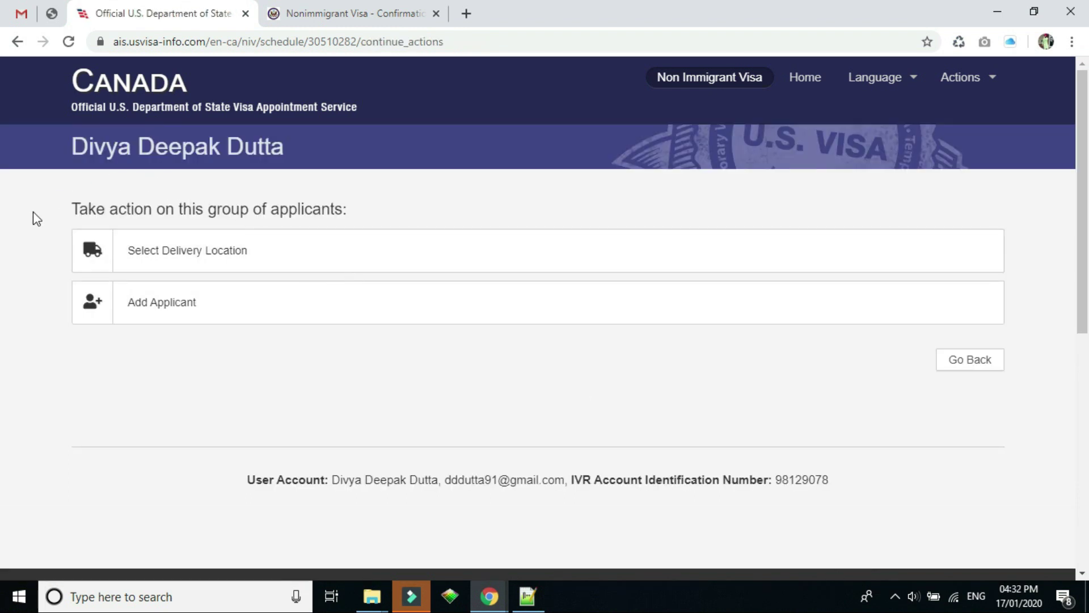
left_click(248, 255)
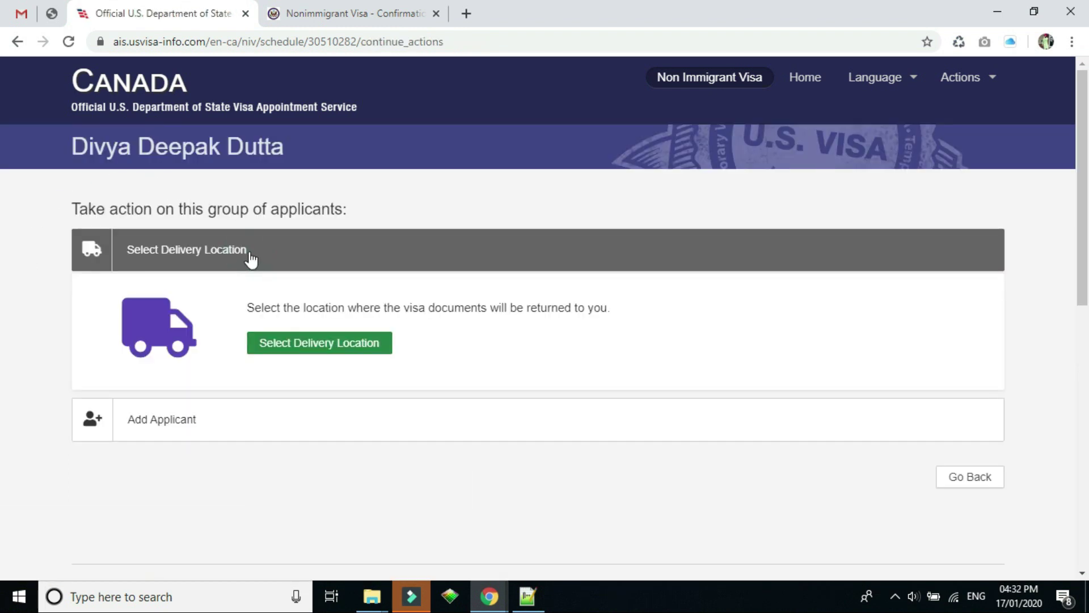
scroll(251, 253, "down", 3)
scroll(248, 292, "up", 3)
- Choose province ON and WINDSOR A PO as the pickup branch
left_click(296, 351)
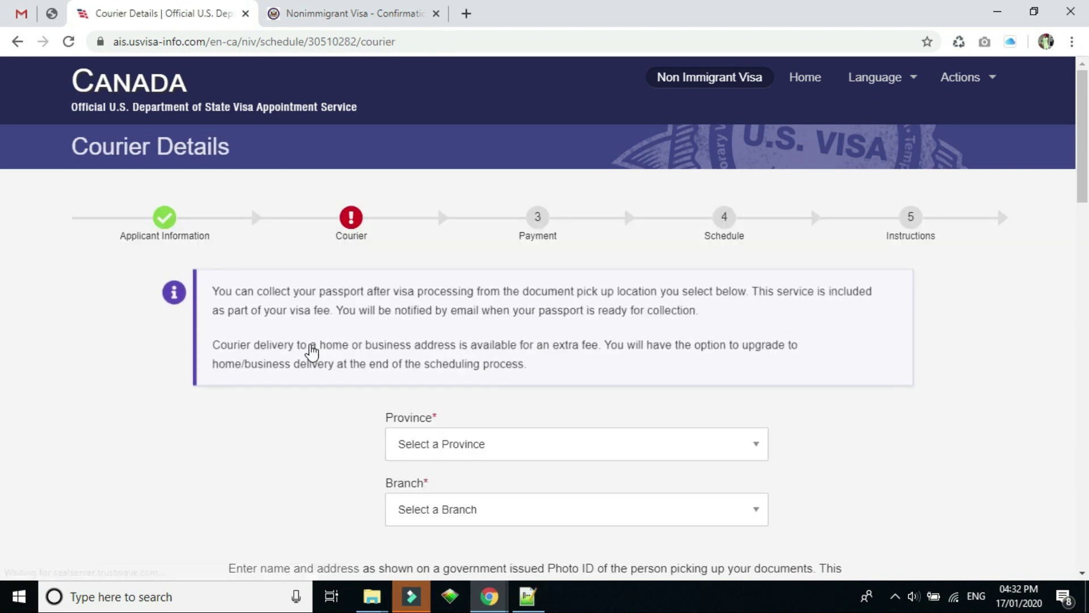
scroll(521, 349, "down", 3)
left_click(515, 285)
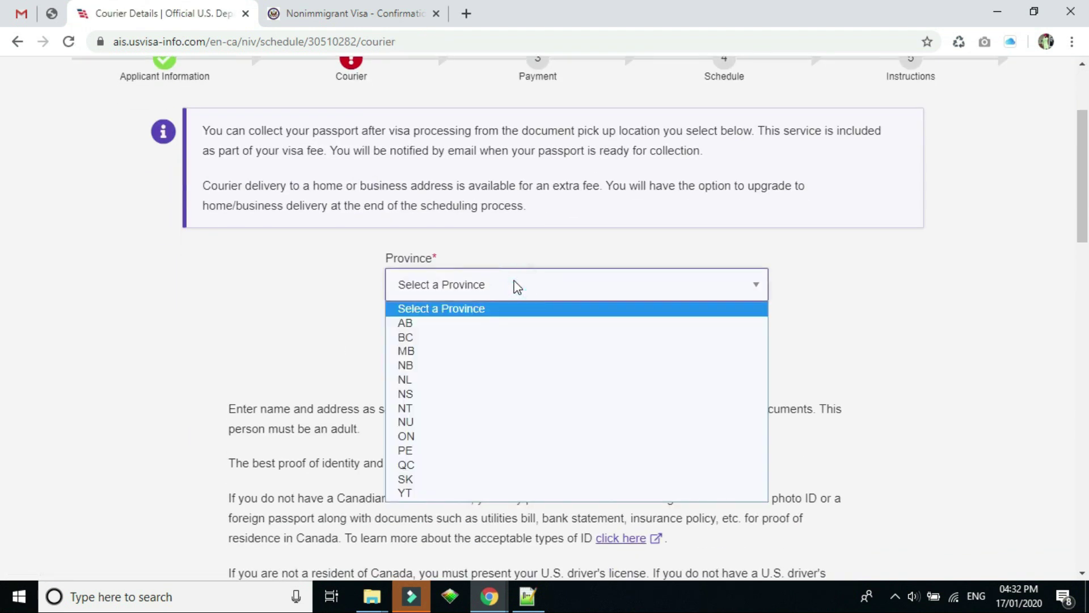
left_click(406, 435)
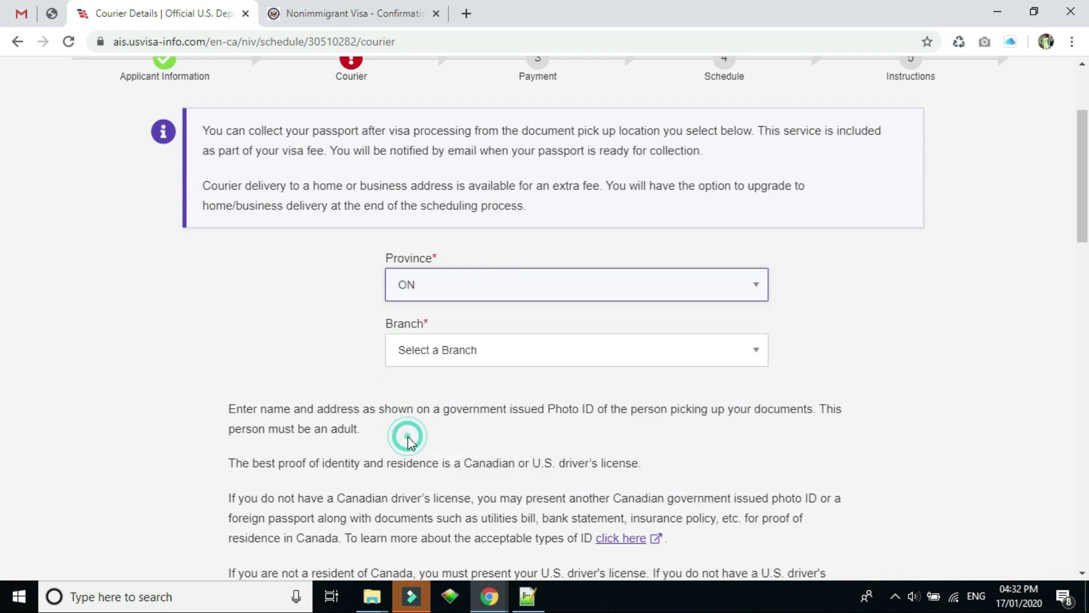
left_click(438, 356)
scroll(438, 315, "down", 1)
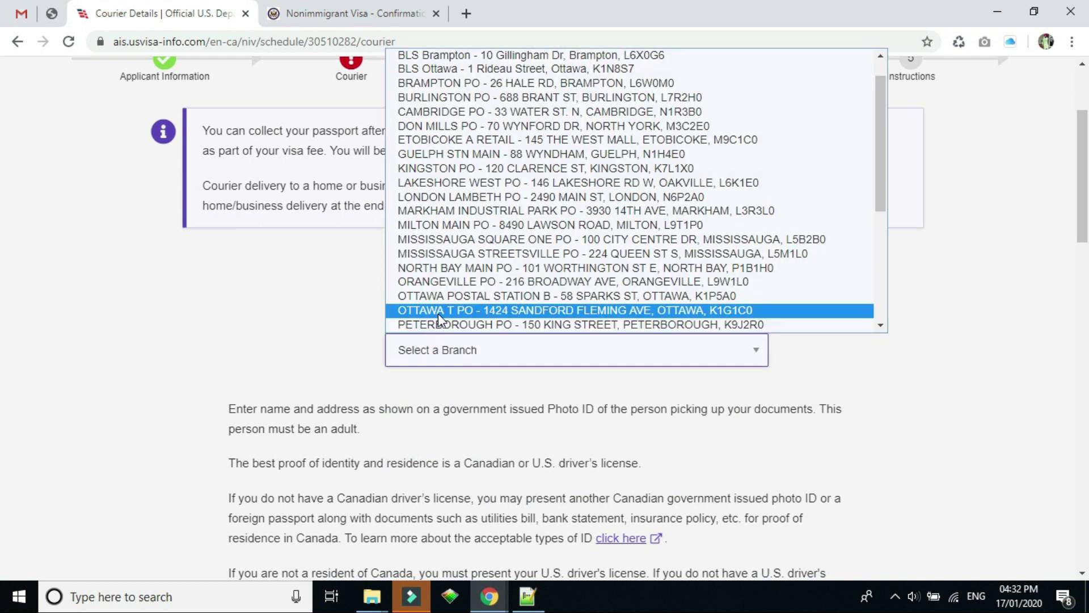
key("w")
key("h")
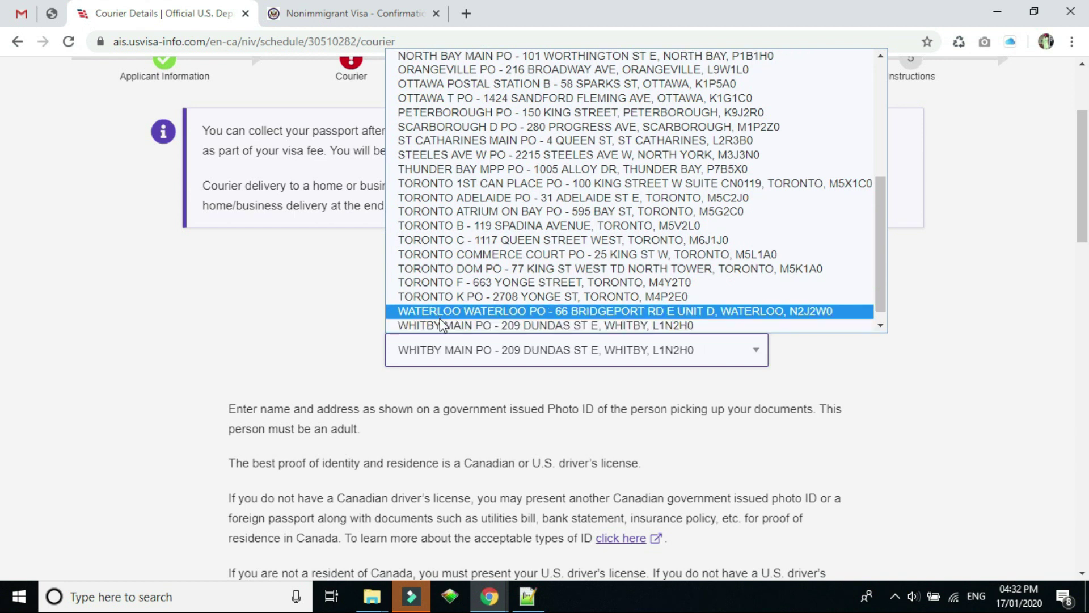
key("Down")
left_click(497, 325)
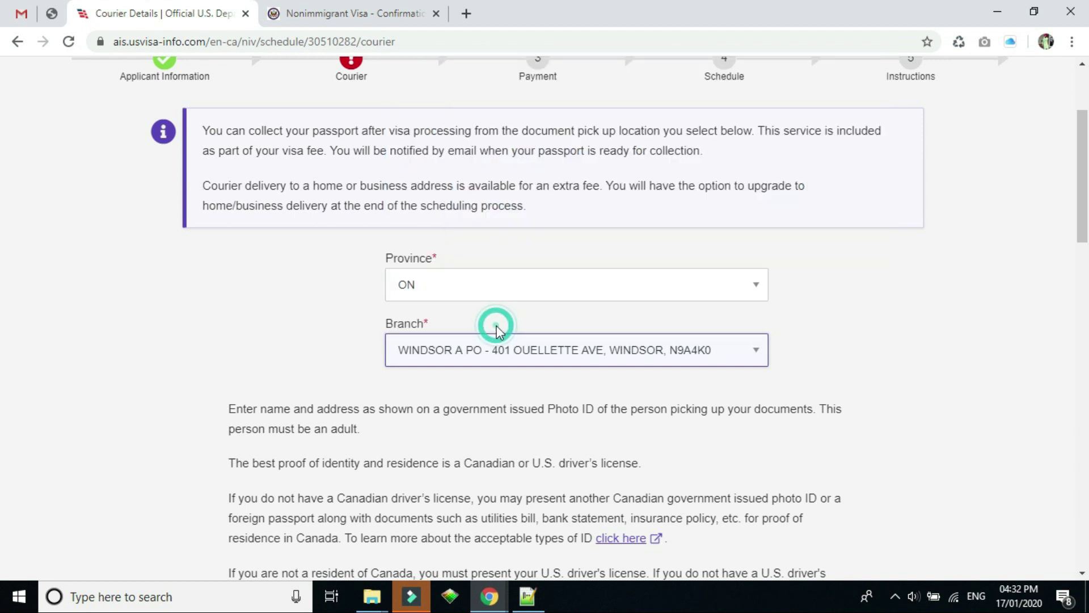
scroll(444, 363, "down", 7)
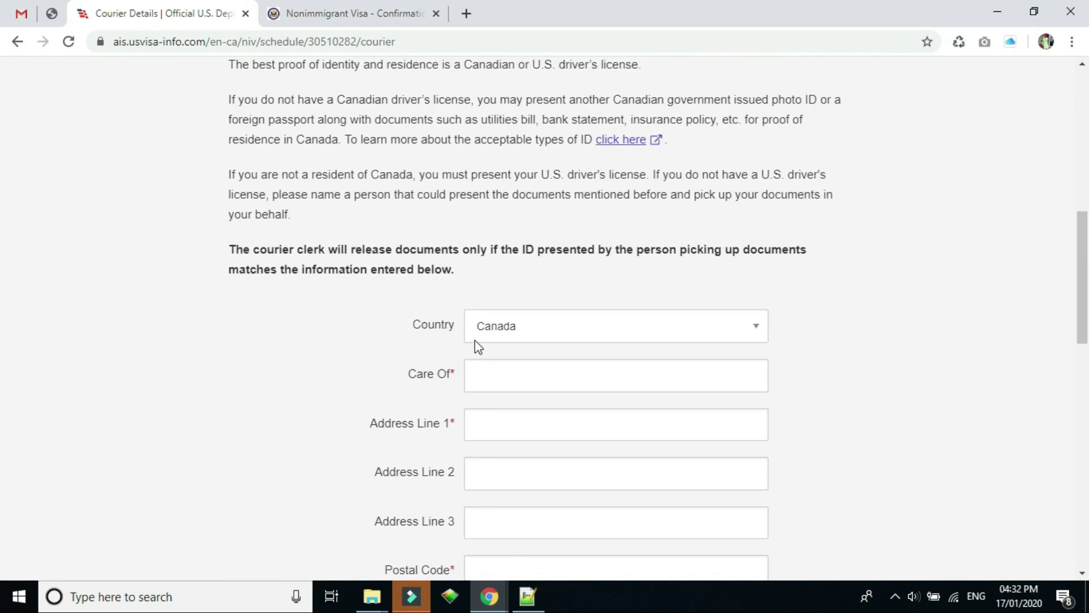
scroll(479, 348, "down", 3)
- Enter the Care Of name and correct the misspelled surname
left_click(483, 231)
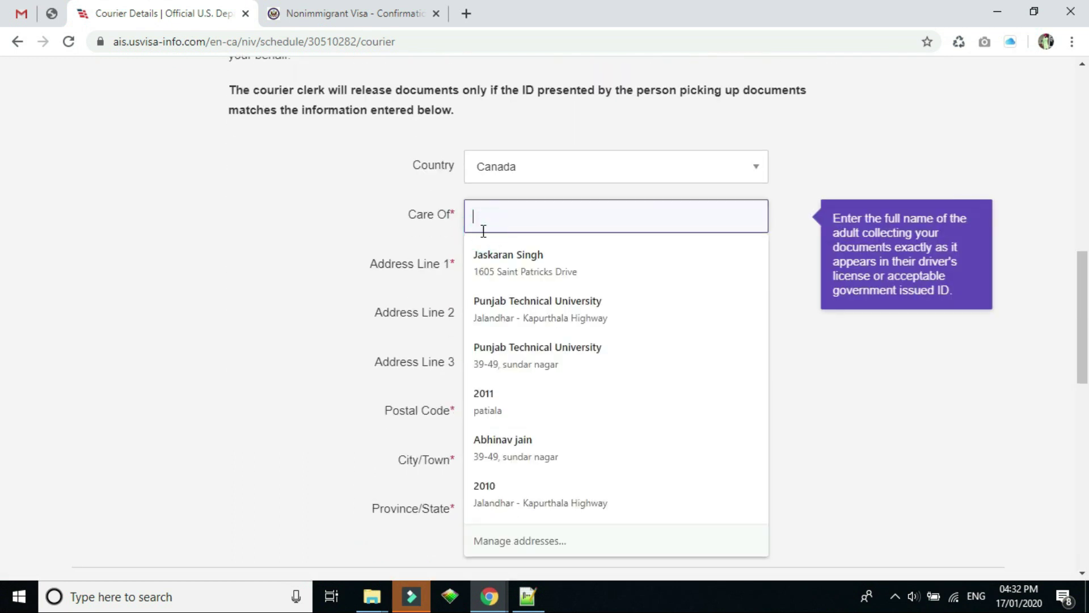
left_click(488, 216)
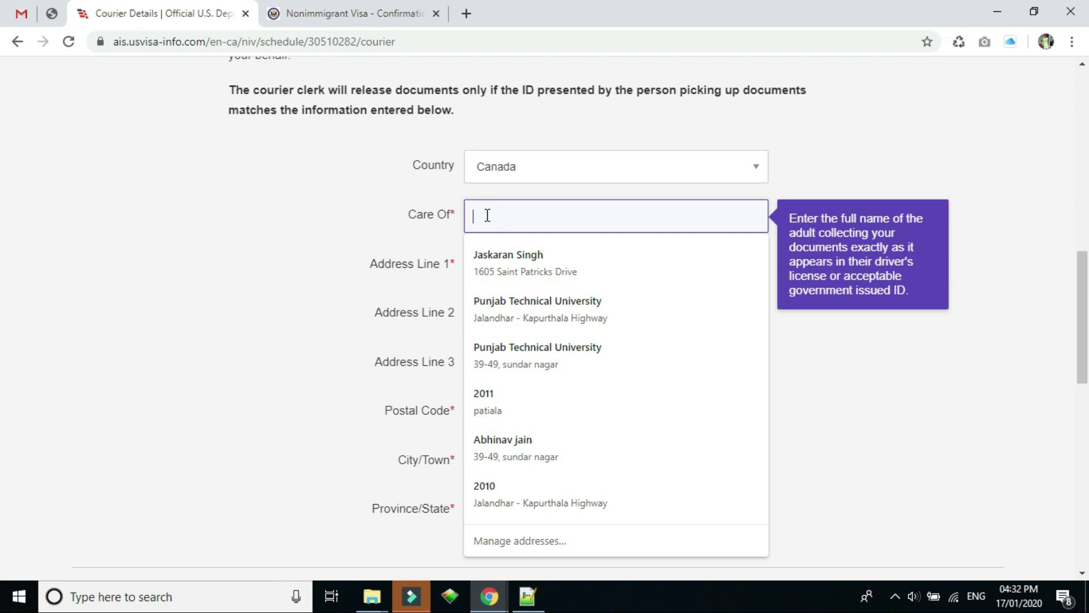
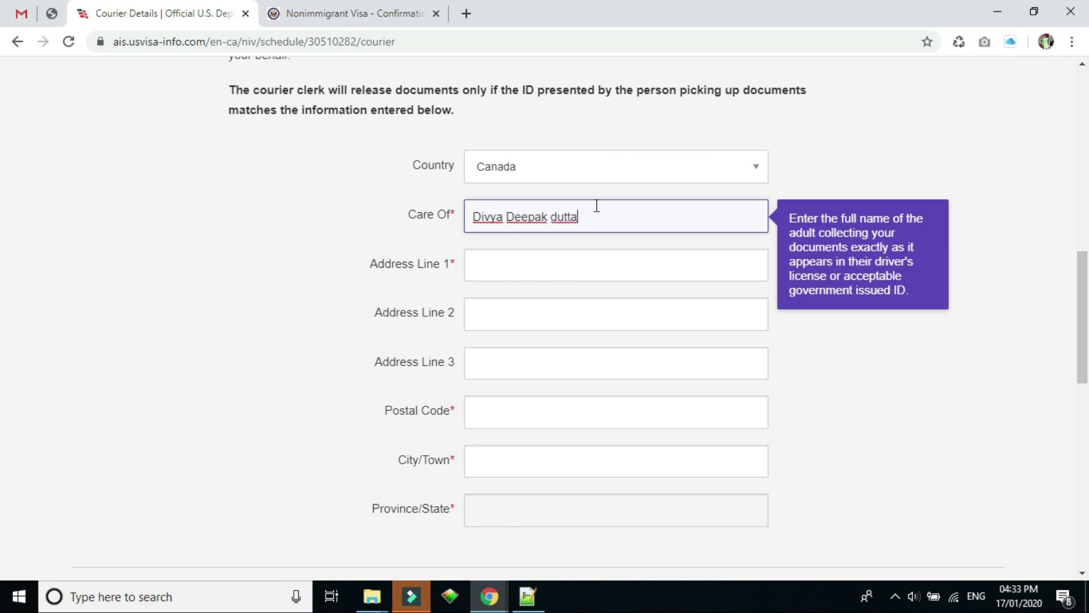
left_click_drag(590, 219, 556, 222)
type("Da")
- Fill the delivery address from the saved autofill suggestion and submit the courier details
scroll(464, 193, "down", 1)
left_click(512, 187)
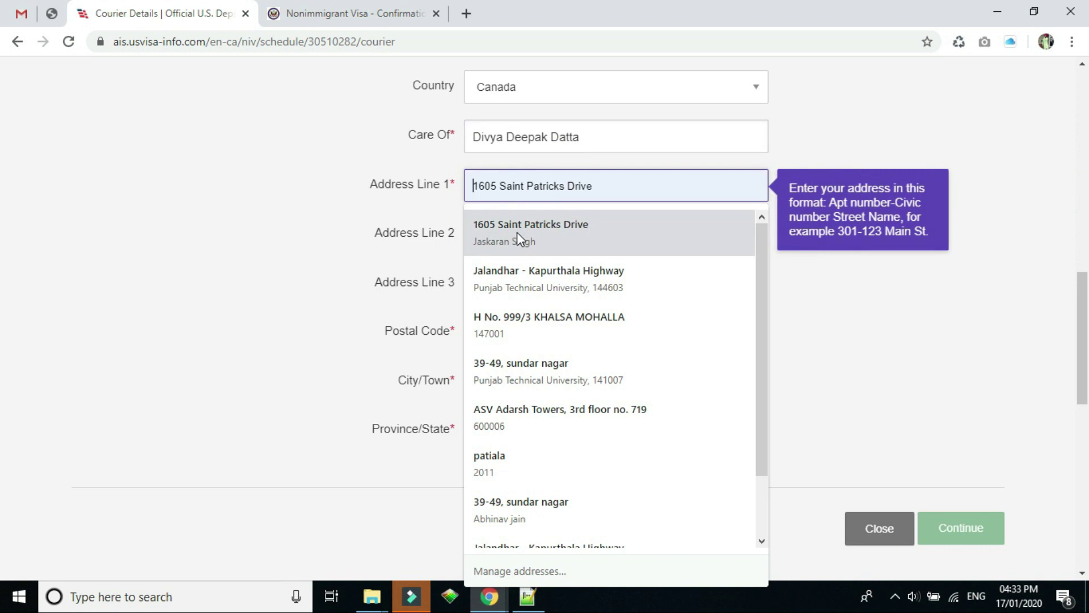
left_click(516, 232)
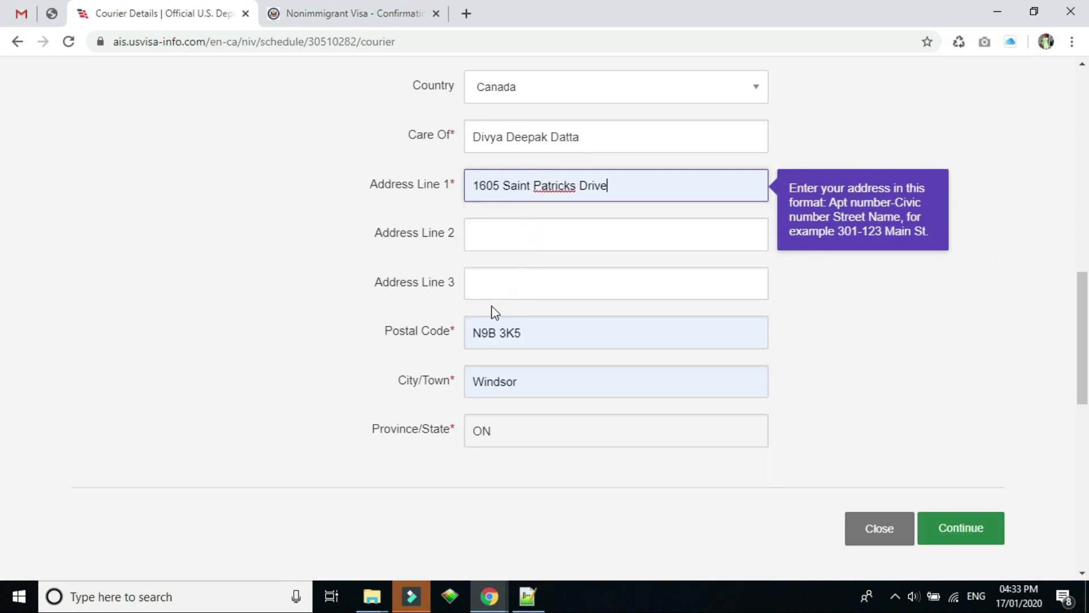
scroll(496, 265, "down", 1)
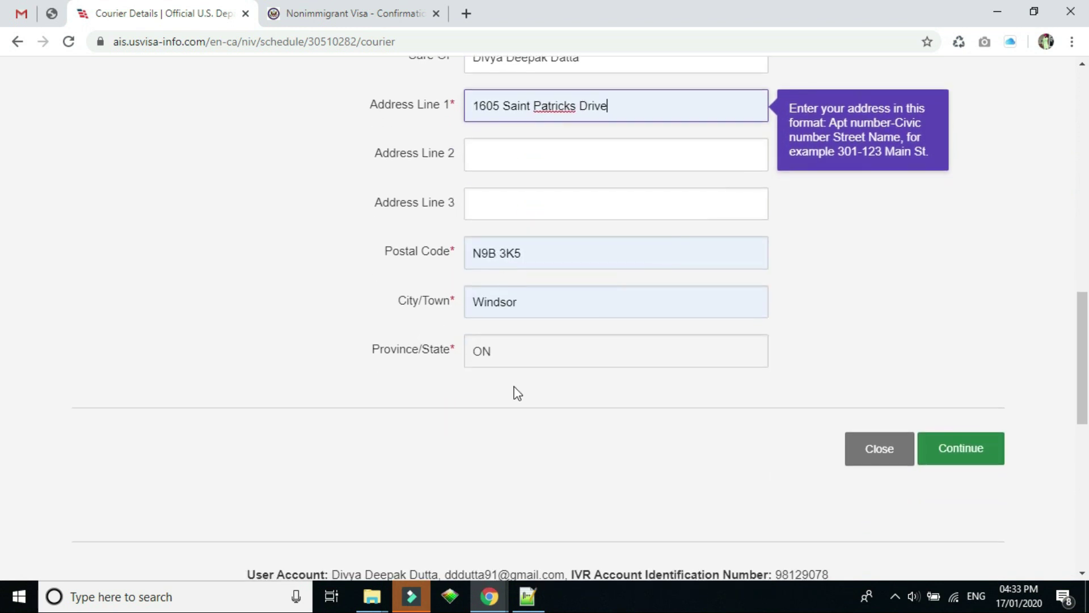
scroll(737, 432, "up", 4)
scroll(730, 403, "down", 4)
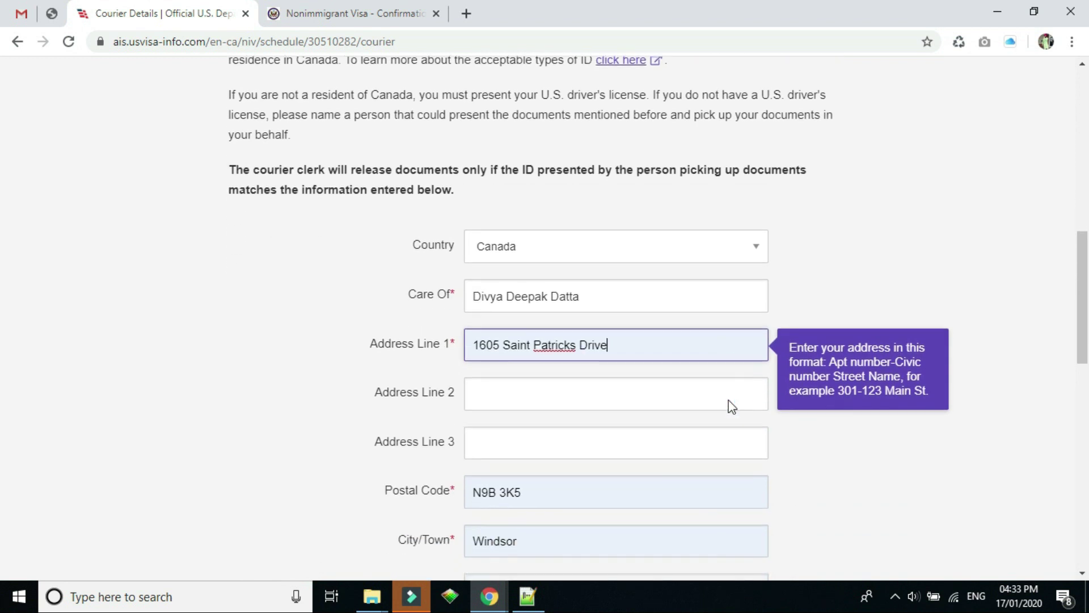
scroll(731, 400, "down", 3)
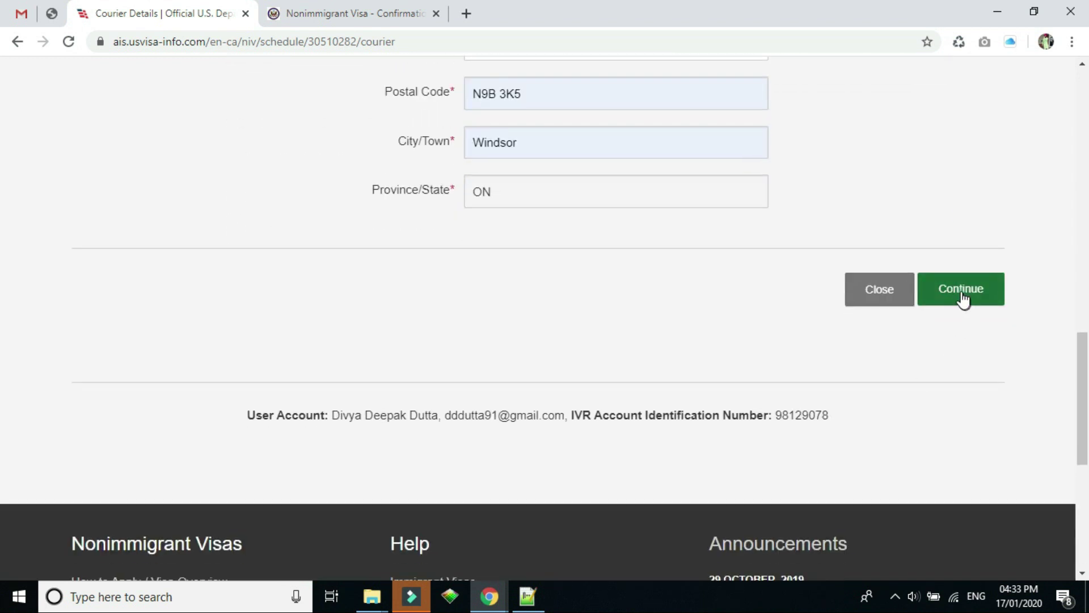
left_click(963, 294)
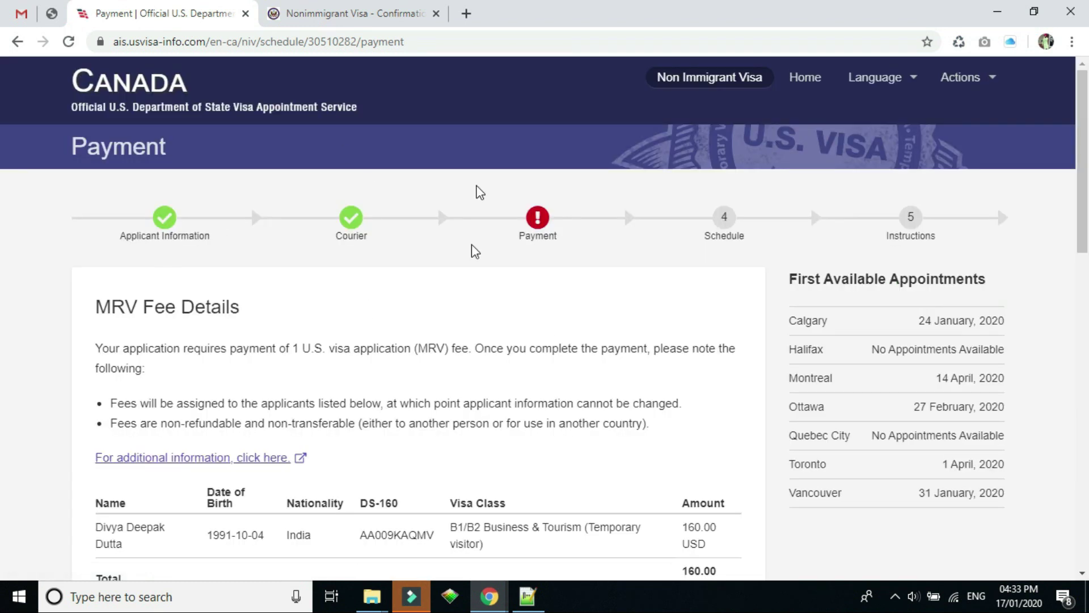
- Review the 160.00 USD MRV fee and Toronto's first available date, then choose Pay by Visa or MasterCard
scroll(445, 318, "down", 3)
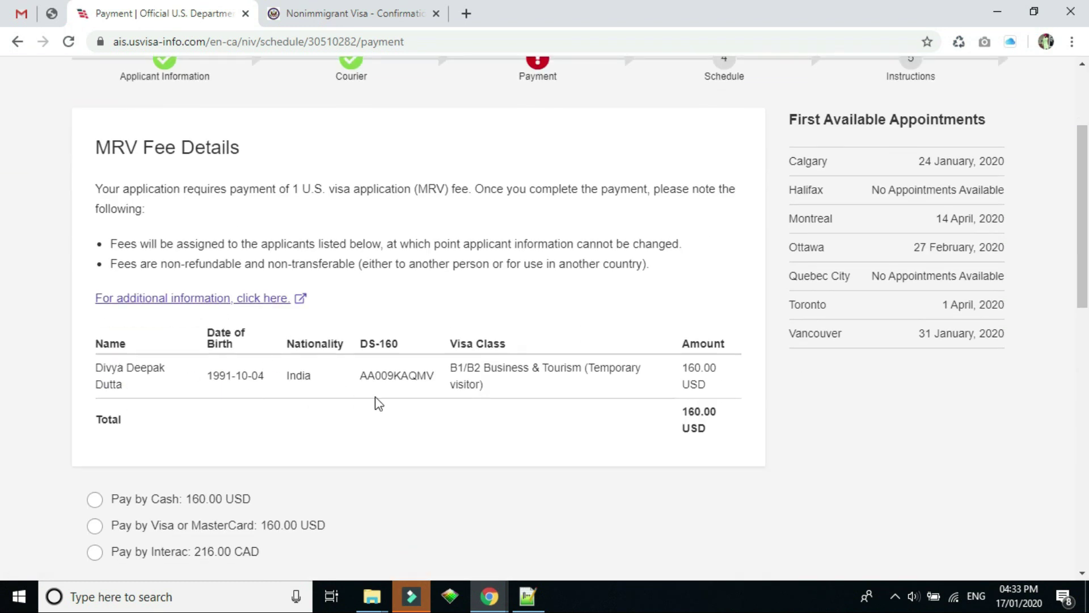
scroll(562, 396, "down", 2)
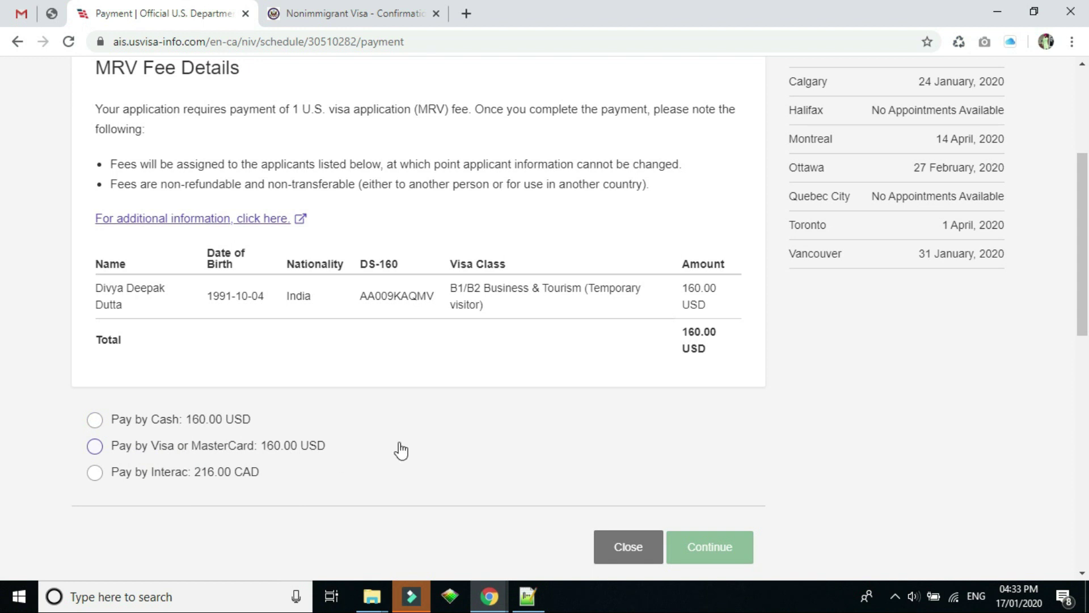
scroll(409, 446, "up", 3)
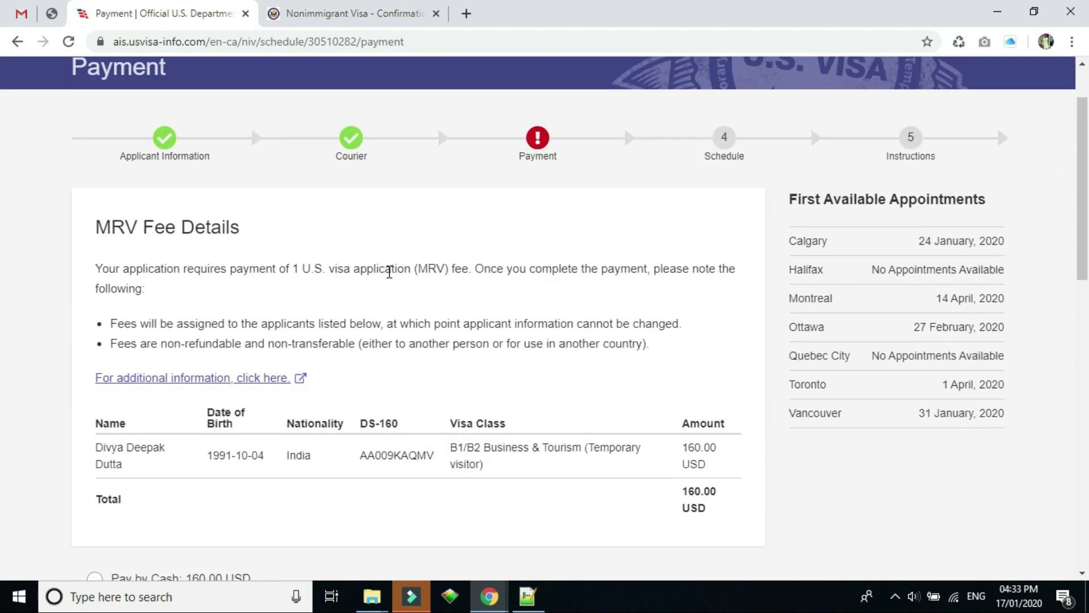
scroll(352, 392, "down", 1)
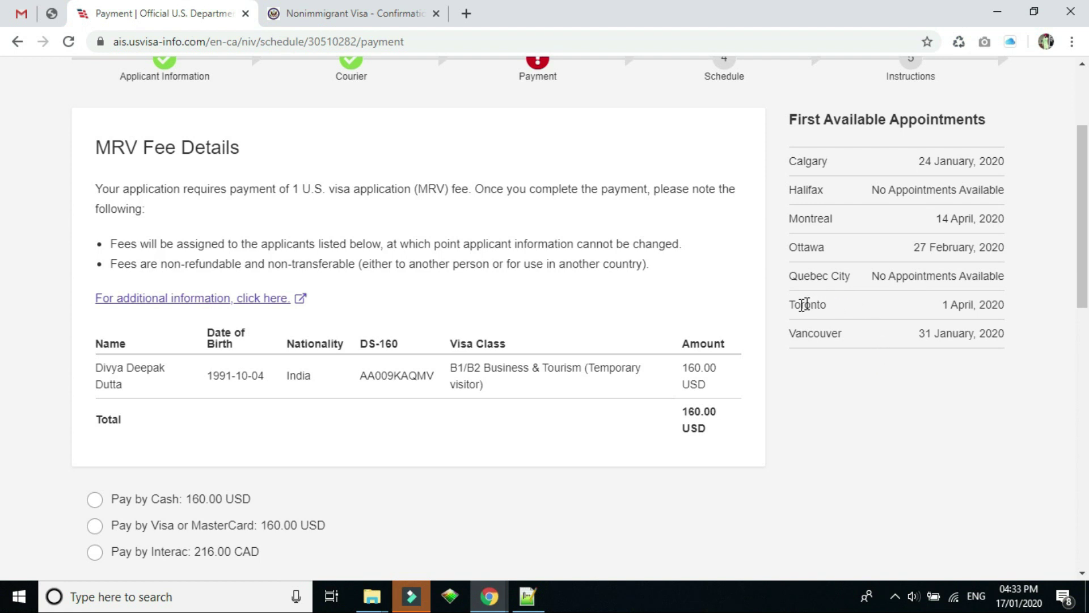
left_click_drag(939, 306, 1001, 306)
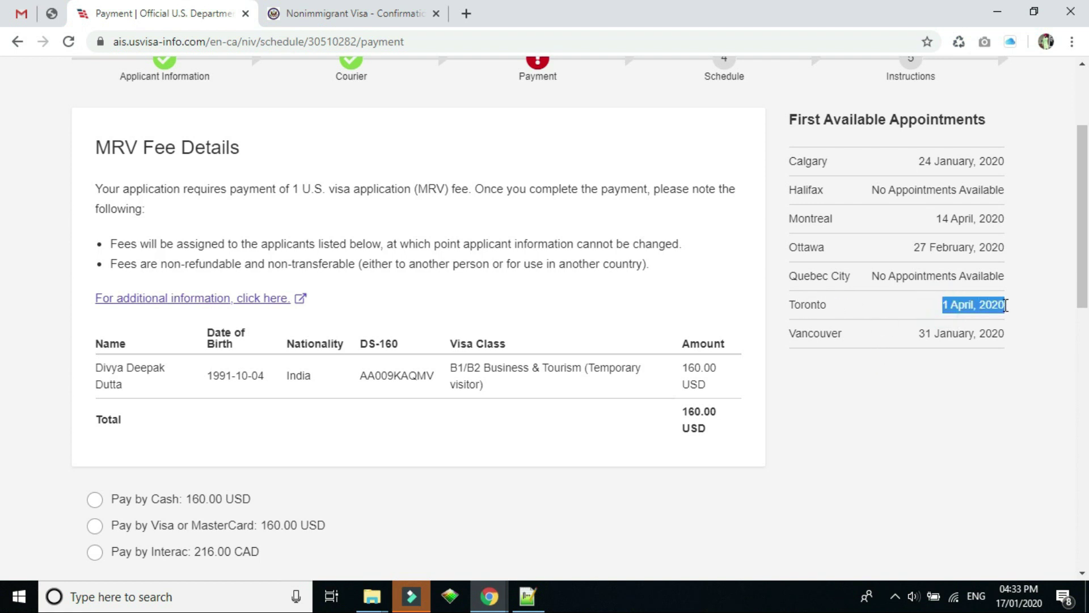
scroll(812, 293, "up", 1)
scroll(811, 292, "down", 5)
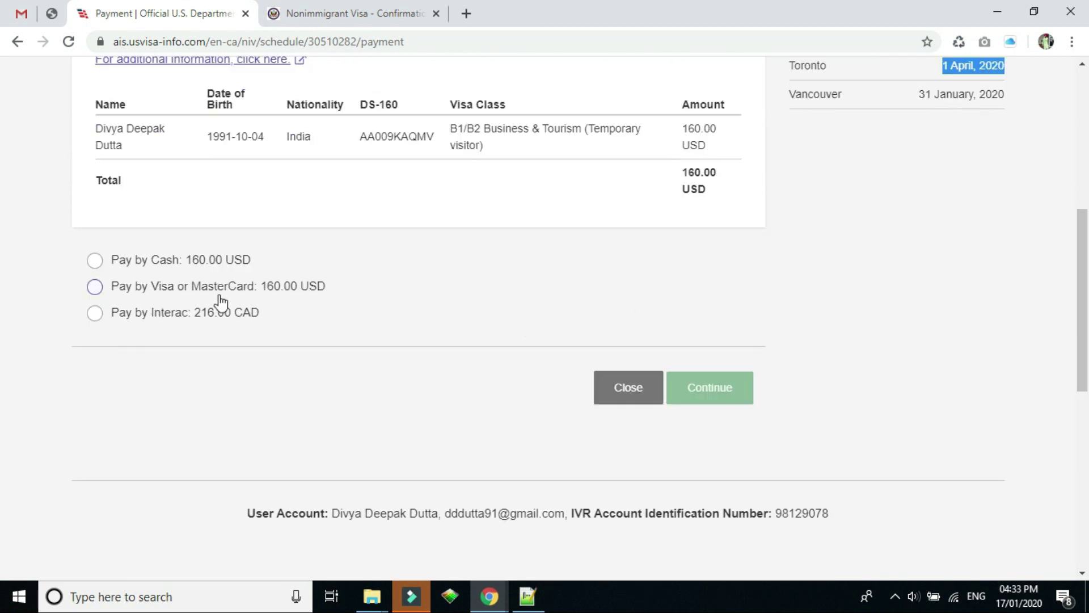
left_click(95, 287)
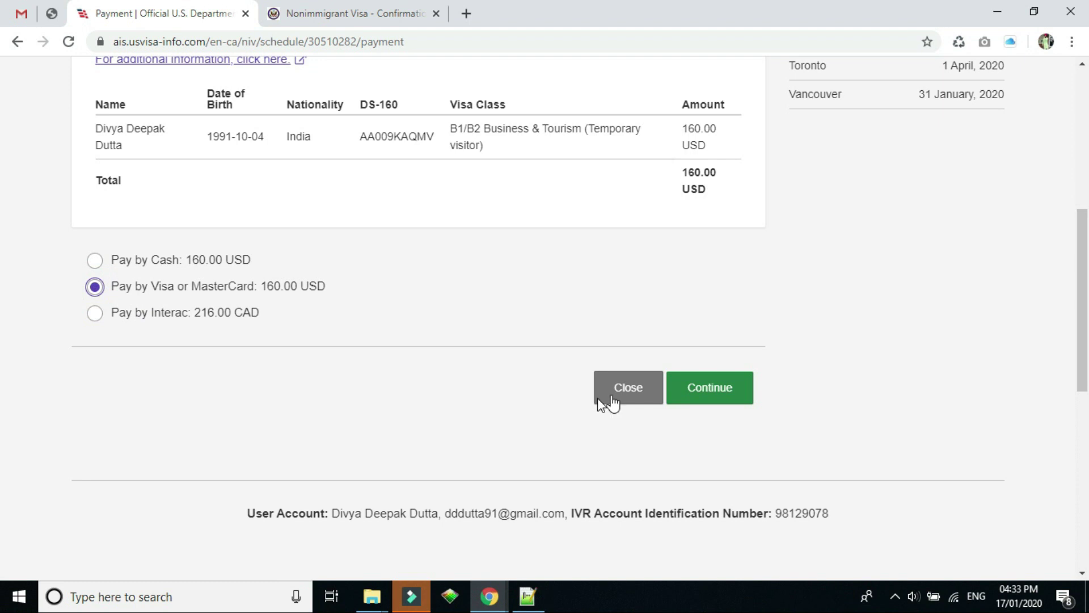
- Acknowledge the non-refundable fee terms and continue to the card payment form
left_click(706, 397)
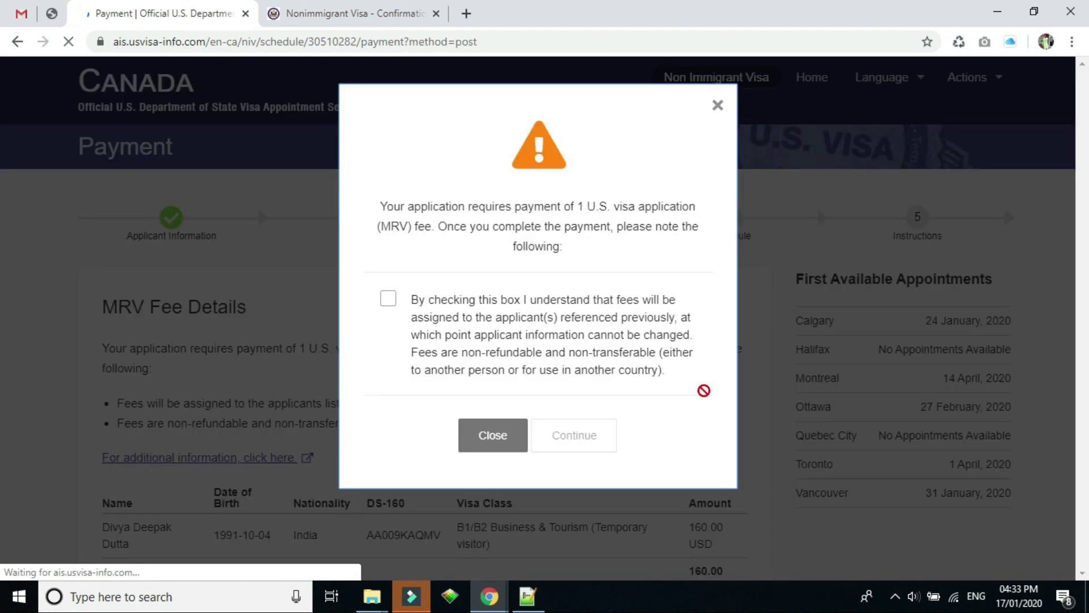
left_click(388, 299)
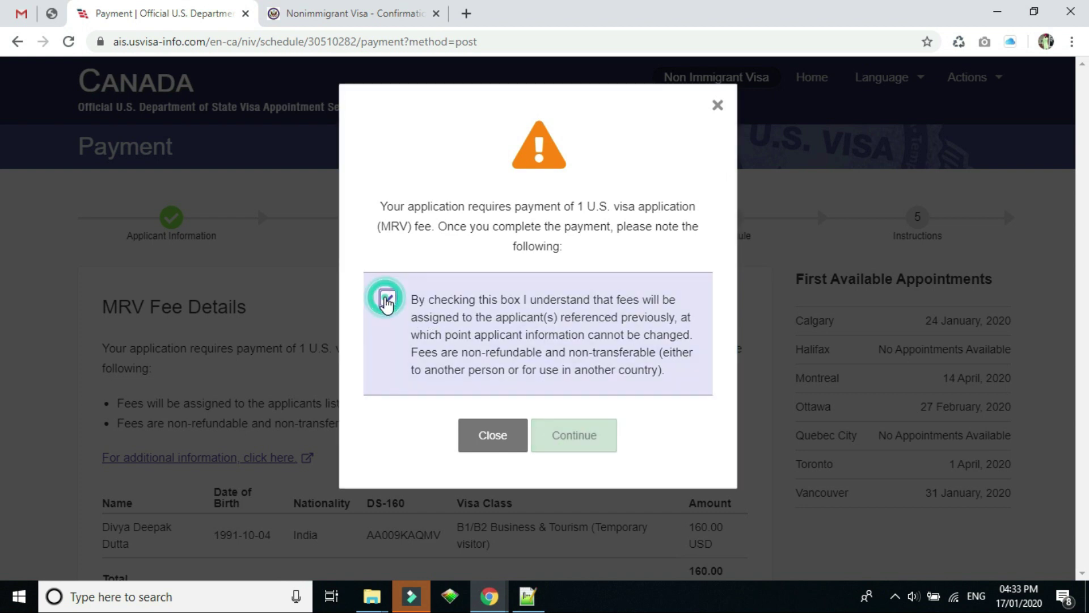
left_click(580, 438)
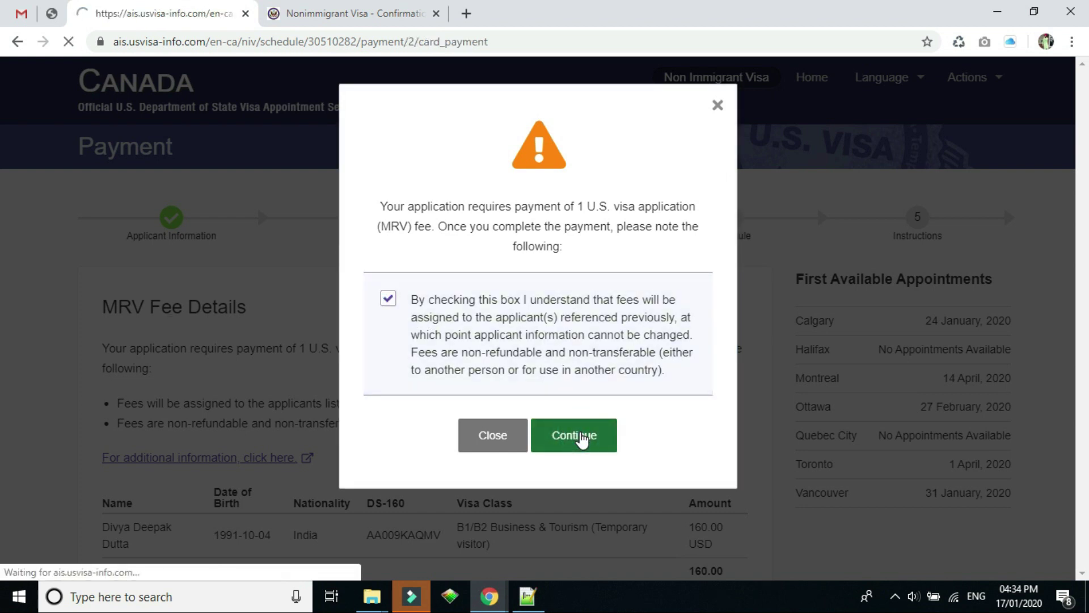
scroll(484, 355, "down", 4)
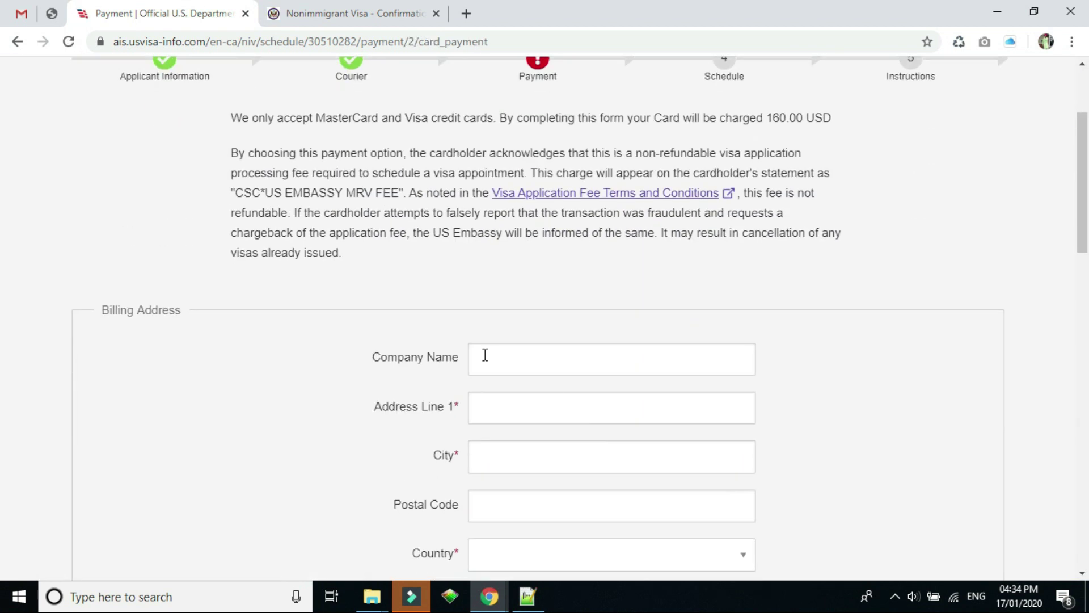
scroll(484, 332, "down", 5)
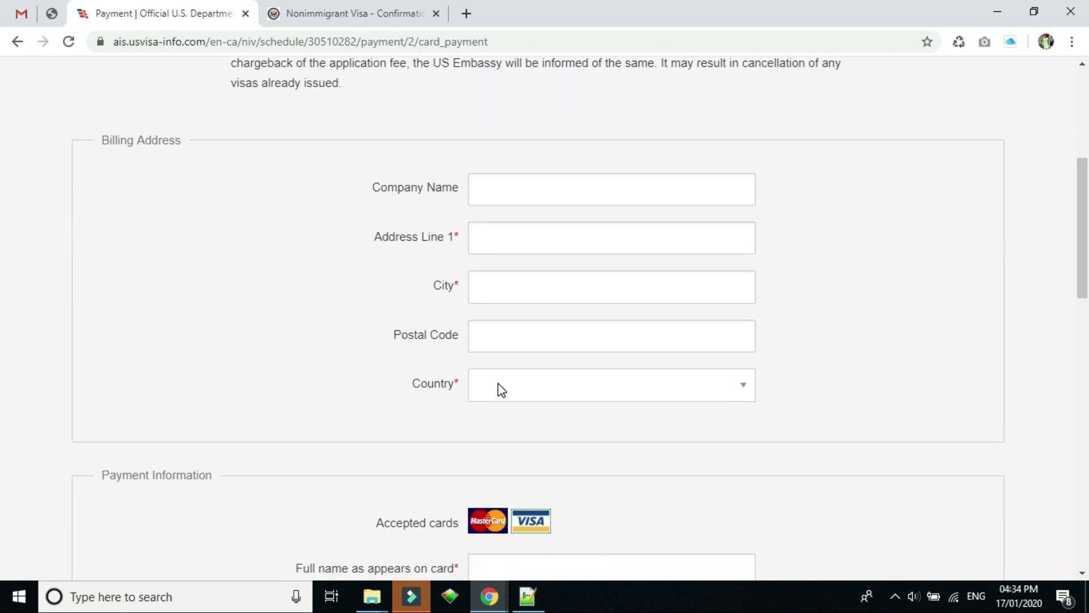
scroll(603, 425, "up", 5)
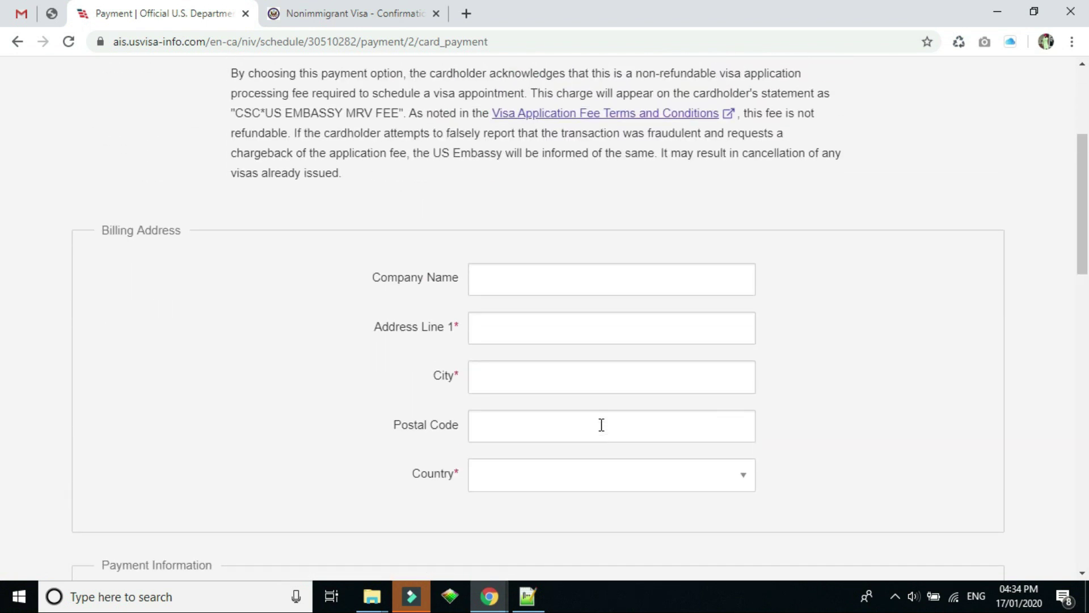
scroll(602, 425, "down", 13)
scroll(601, 430, "up", 9)
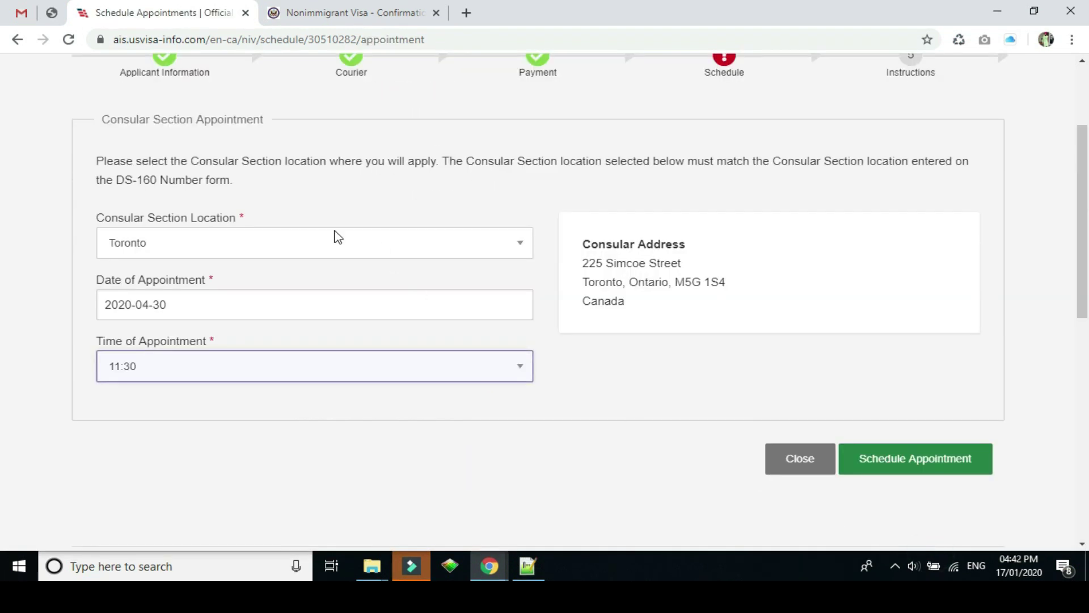
- Book the Toronto interview for 2020-04-30 at 11:30
scroll(323, 236, "up", 2)
scroll(310, 234, "up", 1)
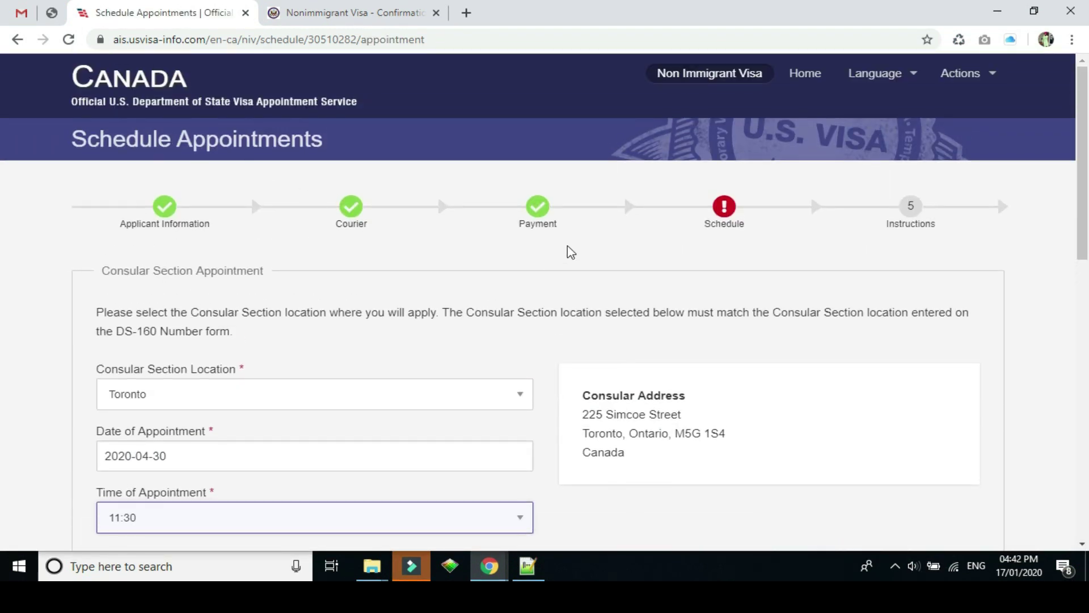
scroll(116, 351, "down", 2)
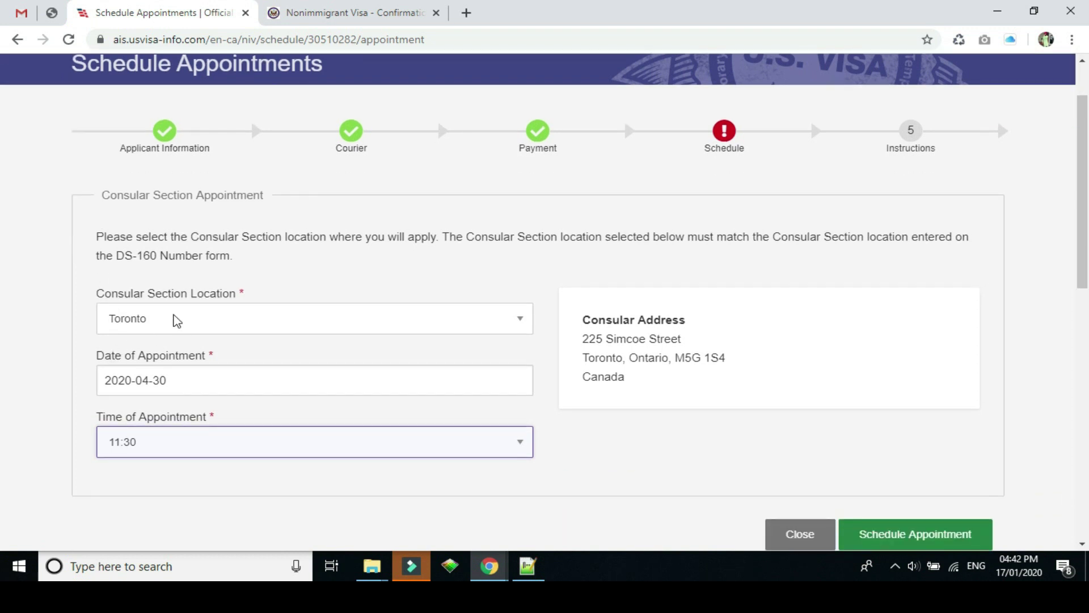
scroll(176, 335, "down", 3)
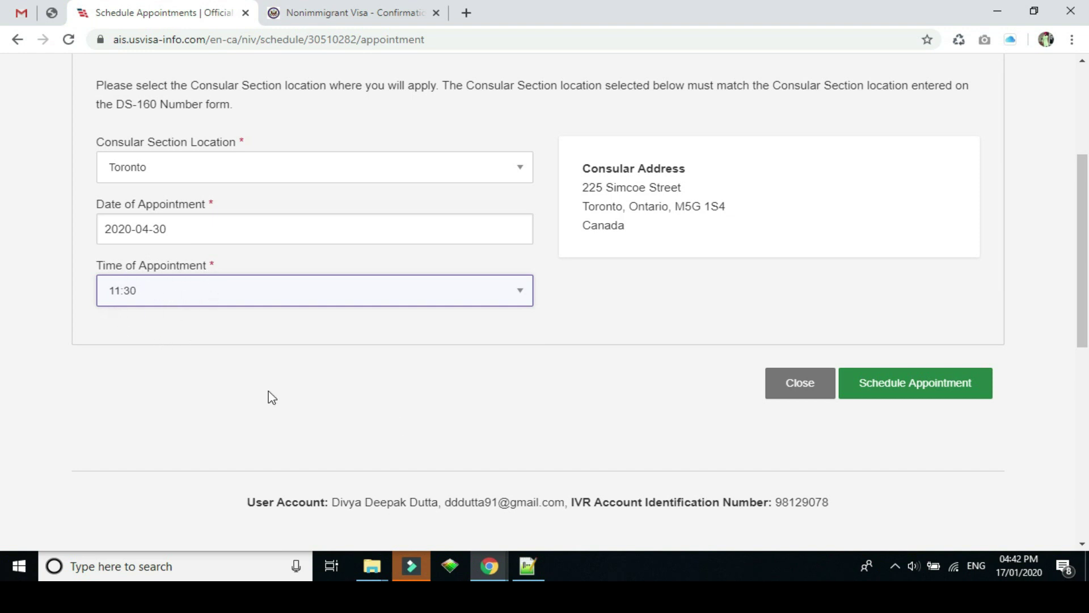
left_click(907, 392)
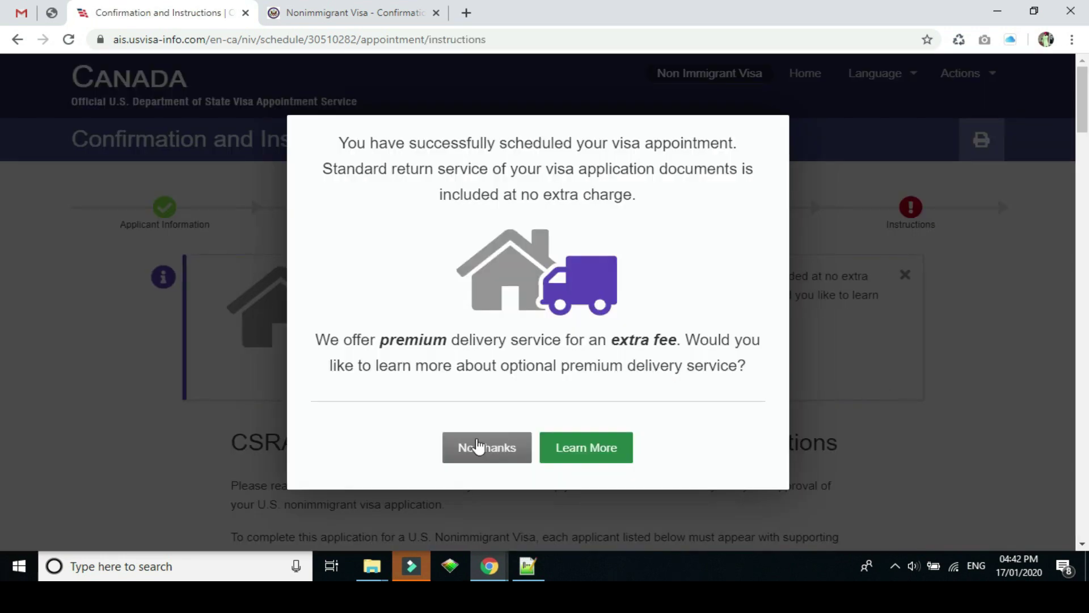
- Decline the premium delivery service
left_click(466, 448)
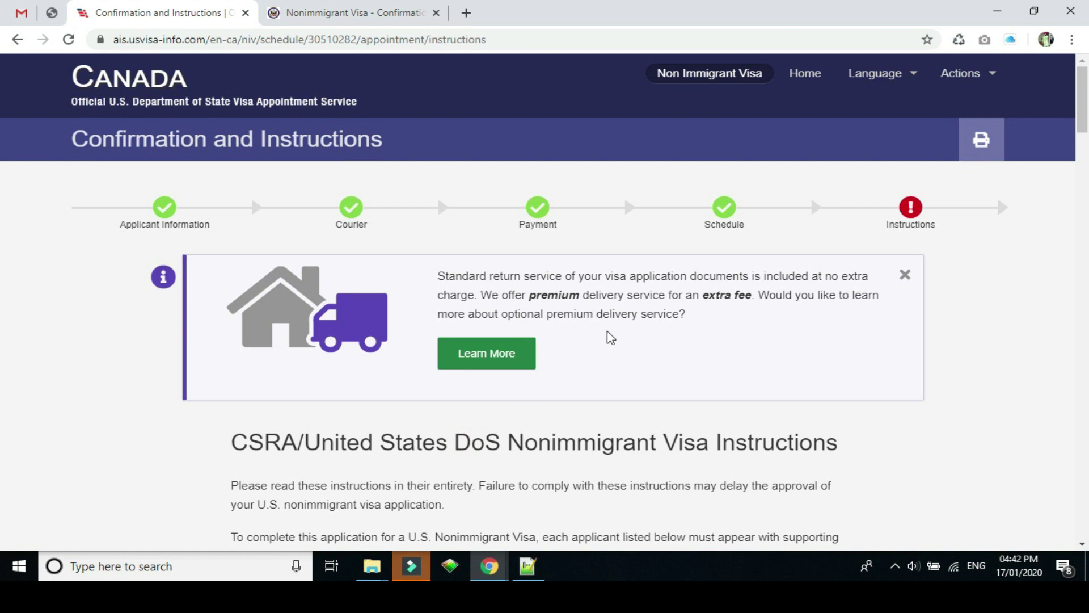
scroll(669, 336, "down", 1)
scroll(669, 337, "down", 6)
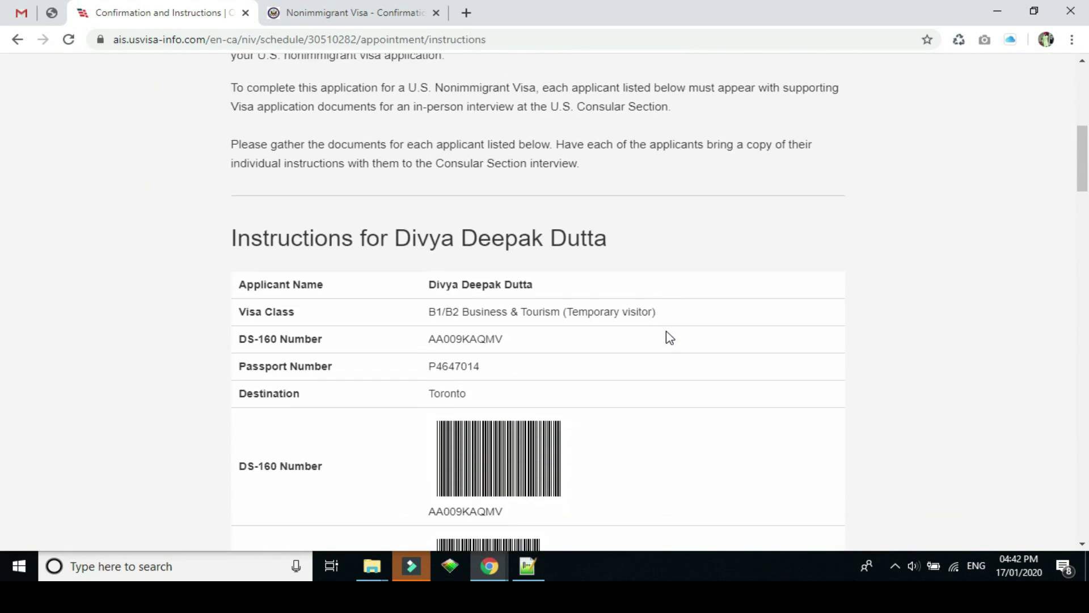
- Review the Confirmation and Instructions page for the 30 April 2020, 11:30 Toronto interview
scroll(669, 337, "down", 4)
scroll(670, 337, "down", 15)
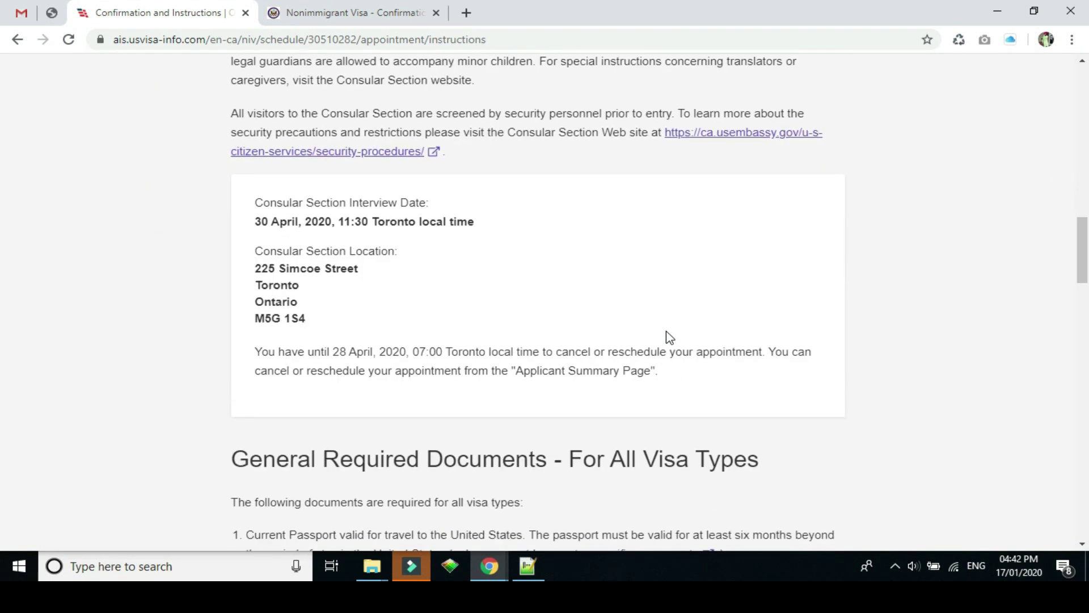
scroll(669, 337, "down", 20)
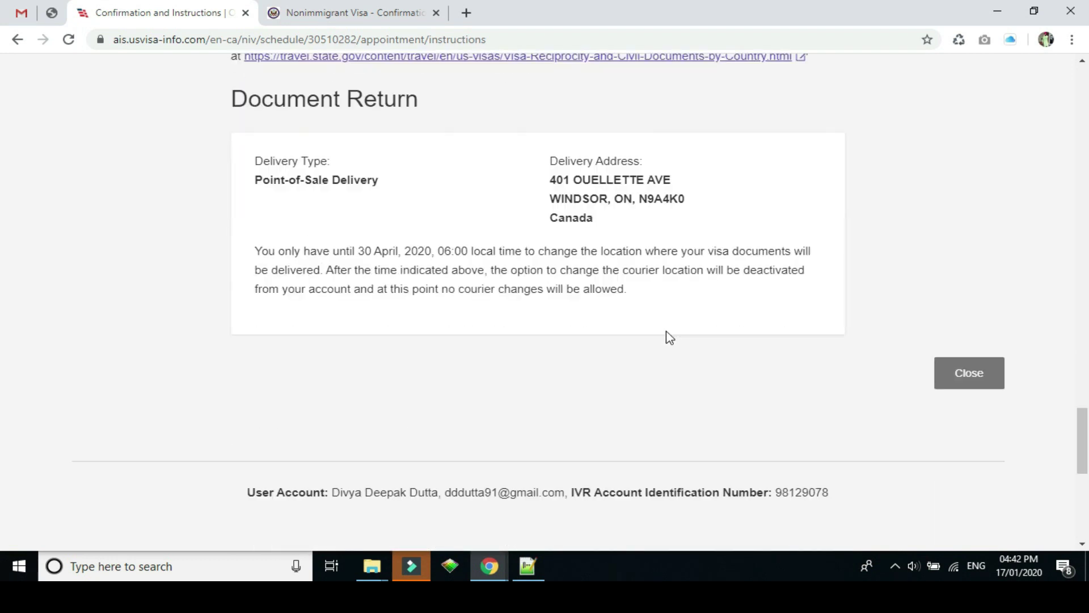
scroll(670, 346, "up", 8)
scroll(671, 352, "up", 5)
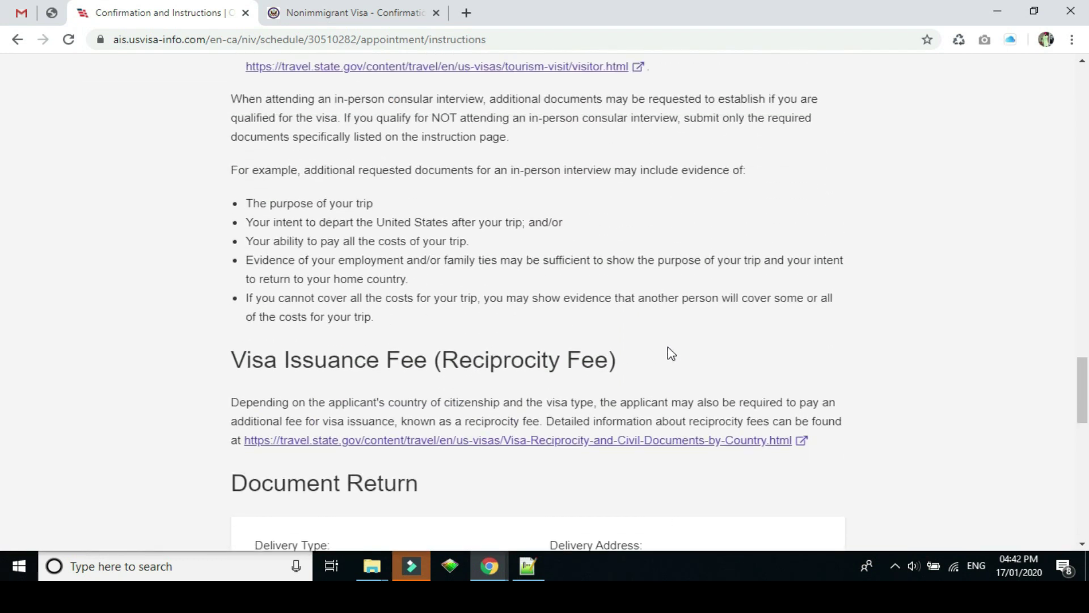
scroll(671, 351, "down", 7)
scroll(668, 347, "down", 9)
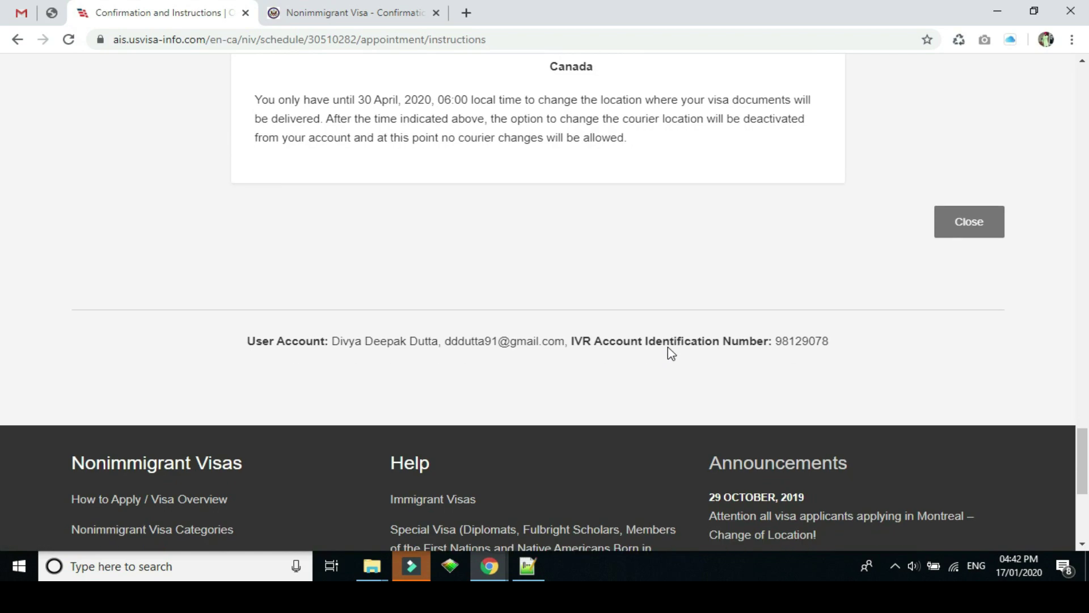
scroll(668, 347, "up", 7)
scroll(670, 353, "up", 14)
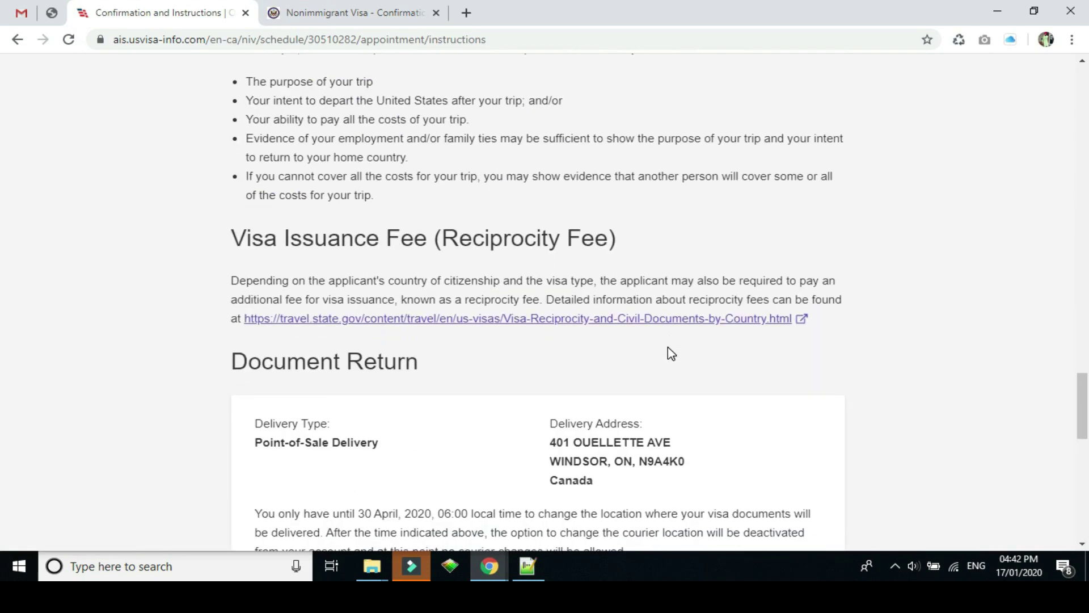